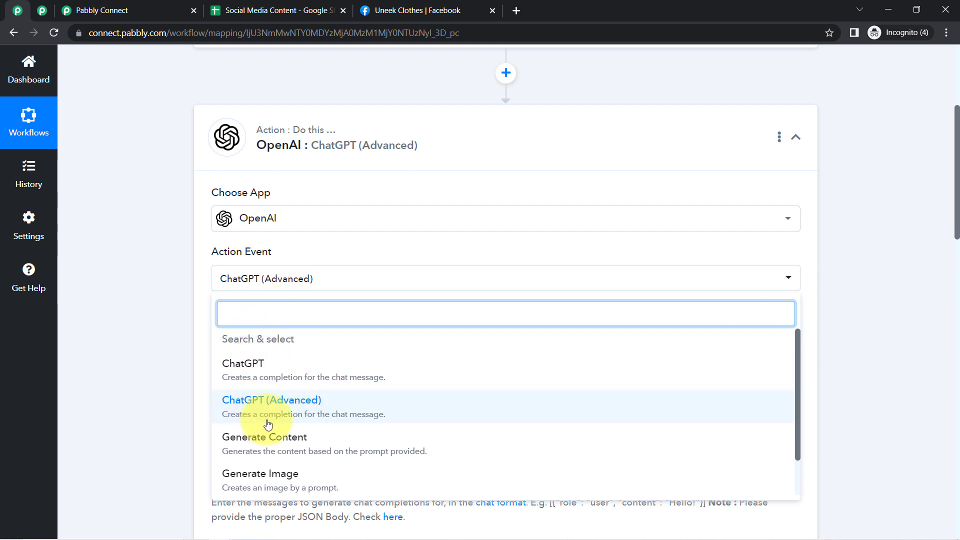
click(184, 378)
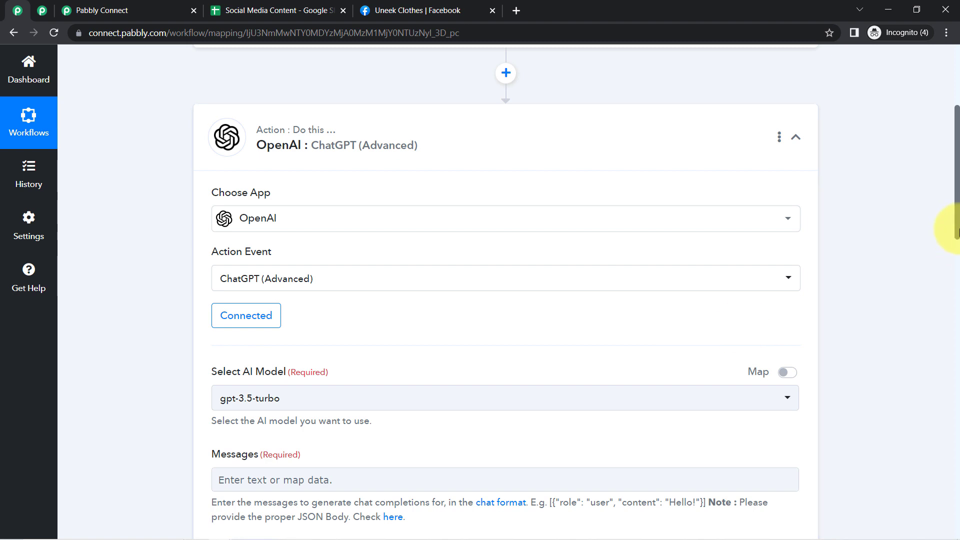
drag(957, 230, 957, 263)
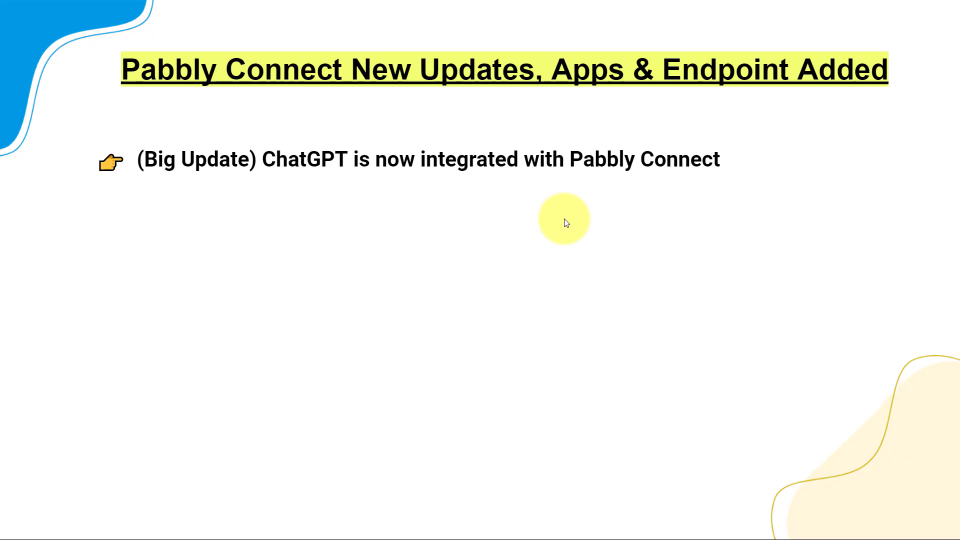
key(Right)
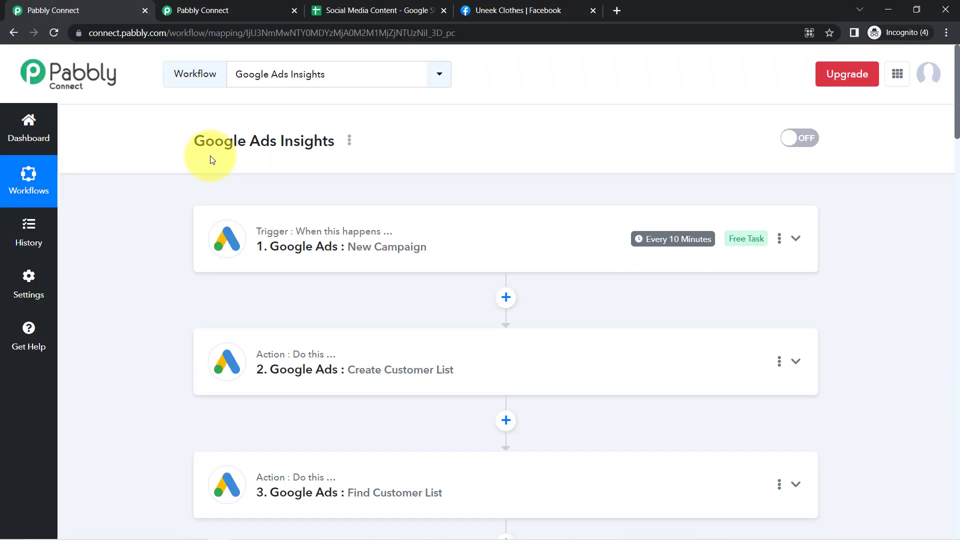
- Review the Get Google Ads Insights action in the Google Ads Insights workflow, including the available action events and its required fields
drag(206, 145, 343, 129)
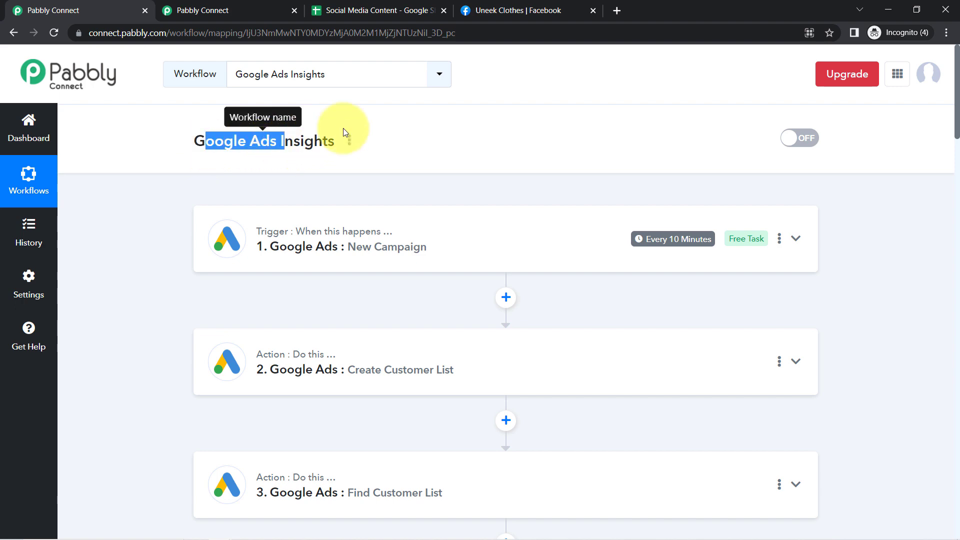
scroll(958, 152, down, 1)
drag(957, 153, 959, 366)
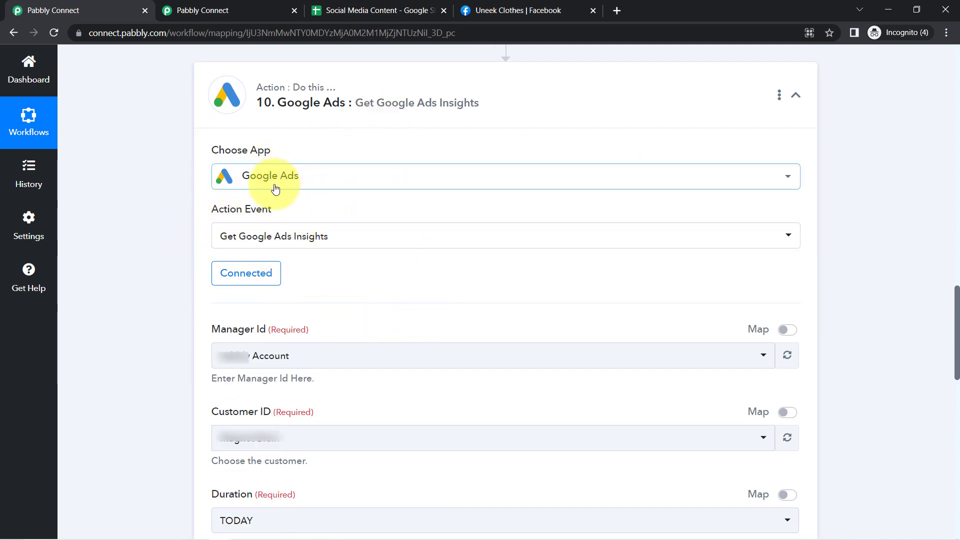
click(279, 236)
scroll(797, 346, up, 3)
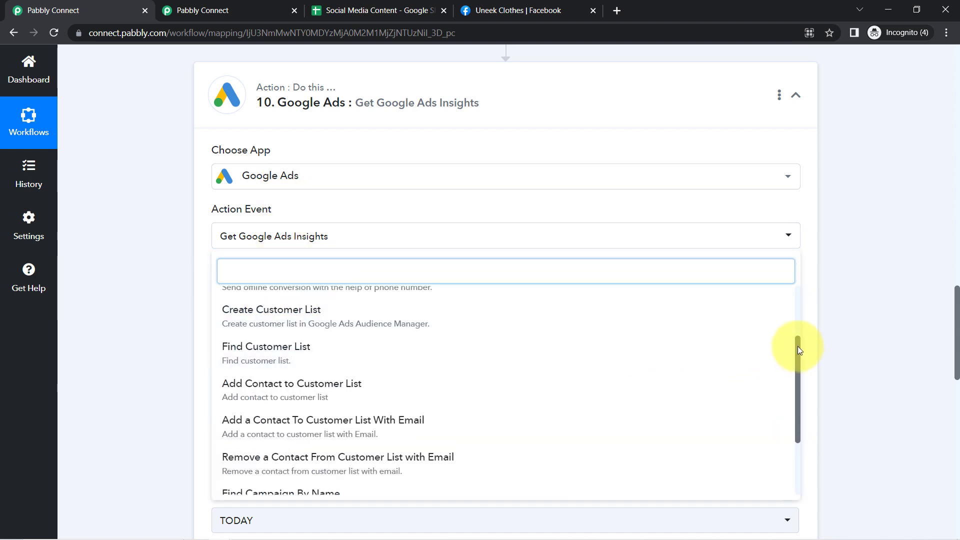
drag(810, 342, 810, 426)
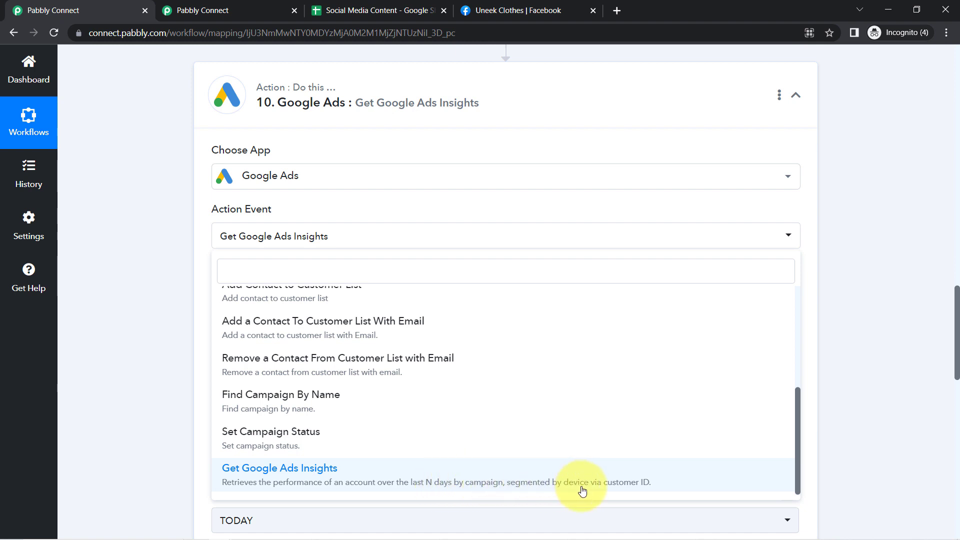
click(161, 315)
drag(216, 329, 306, 330)
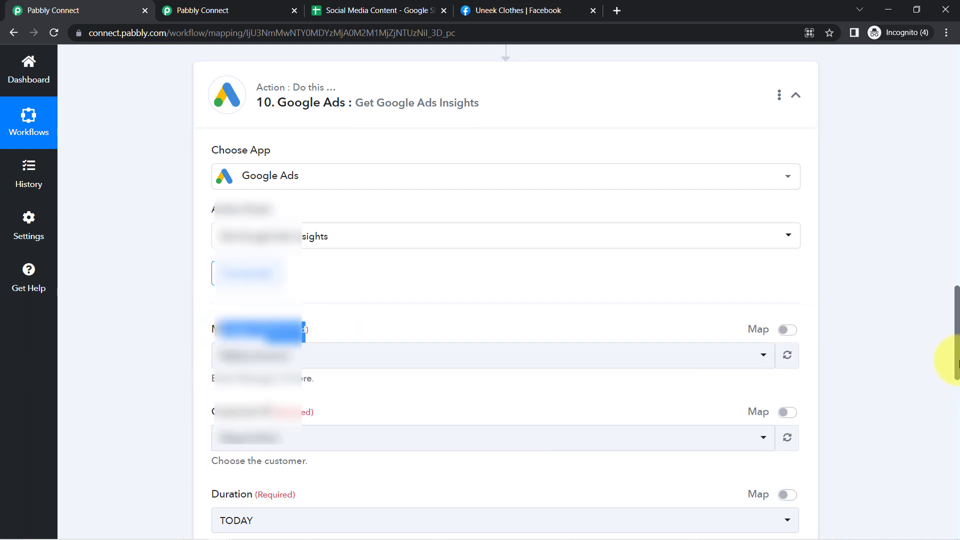
scroll(947, 320, down, 3)
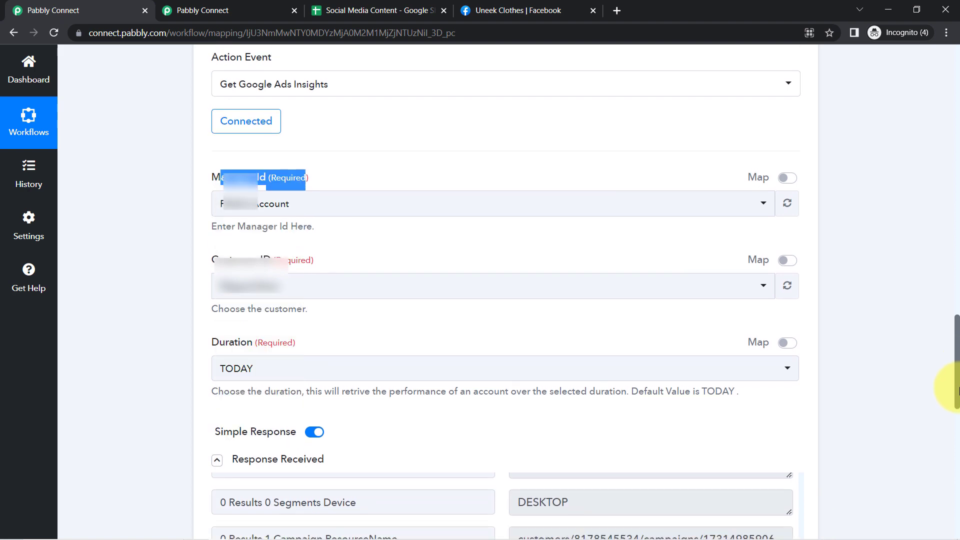
drag(958, 390, 948, 449)
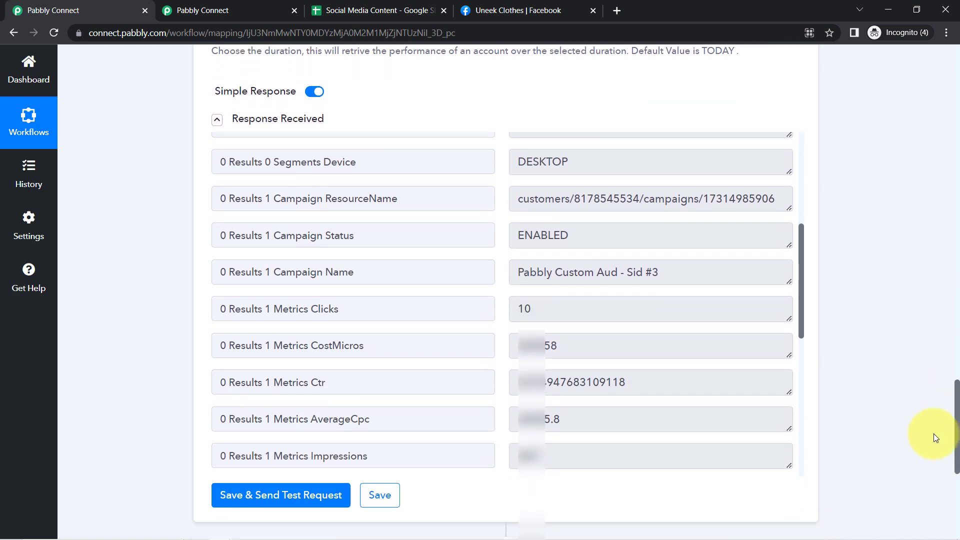
- Examine the first campaign in the Google Ads response: status, name, clicks, cost, CTR and impressions
drag(801, 278, 791, 192)
click(620, 193)
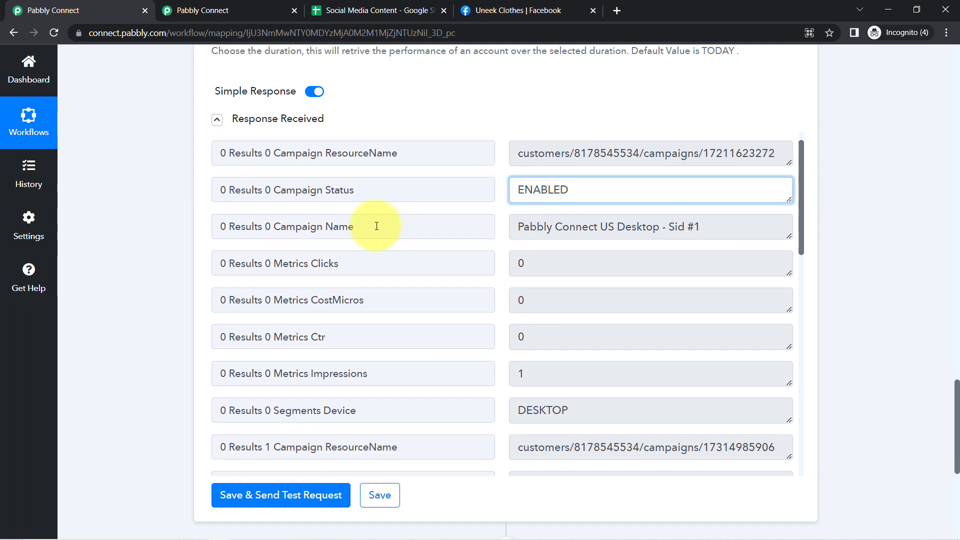
drag(295, 194, 366, 198)
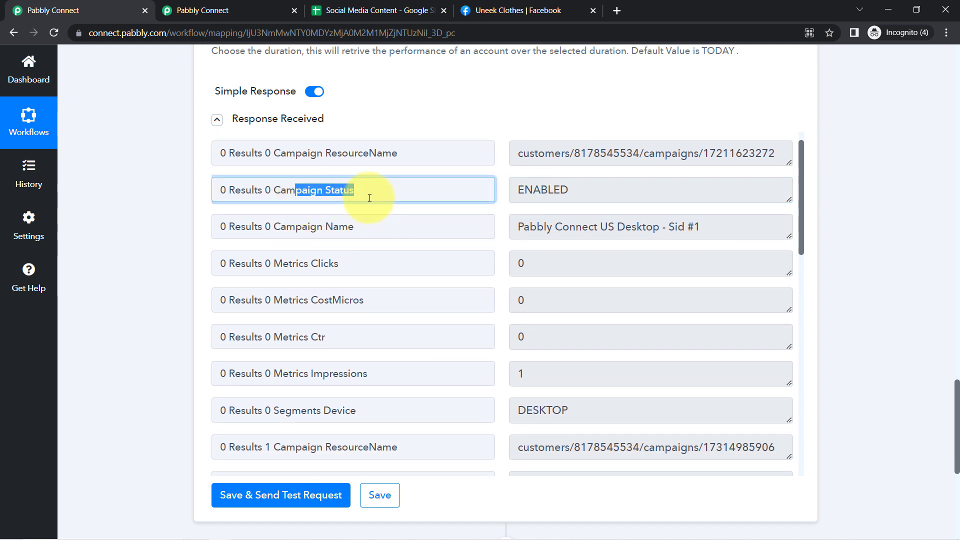
double_click(545, 189)
drag(281, 228, 369, 235)
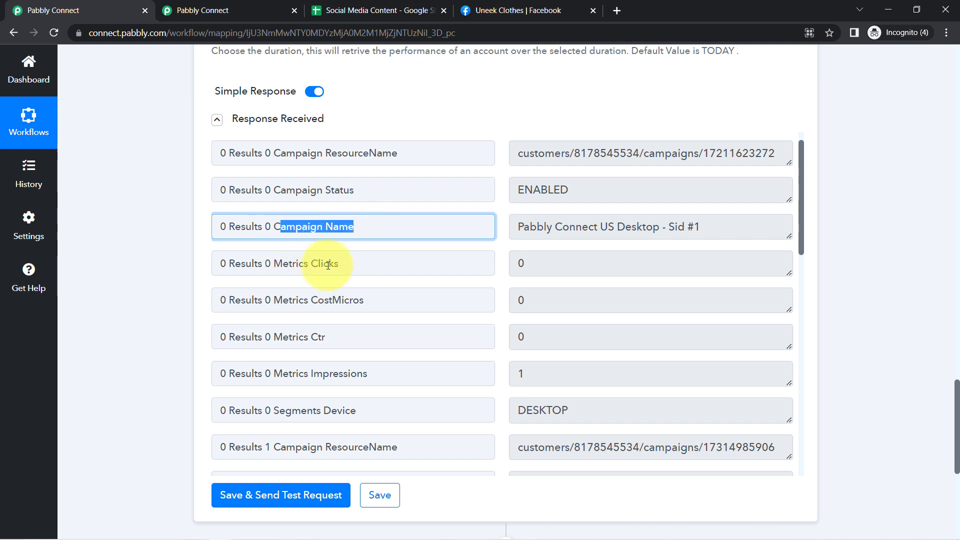
double_click(327, 264)
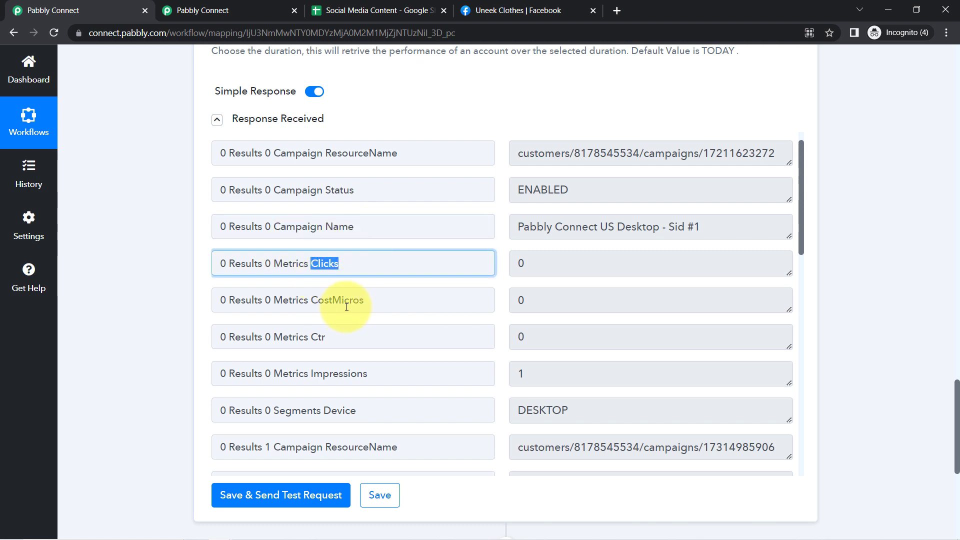
drag(320, 302, 368, 300)
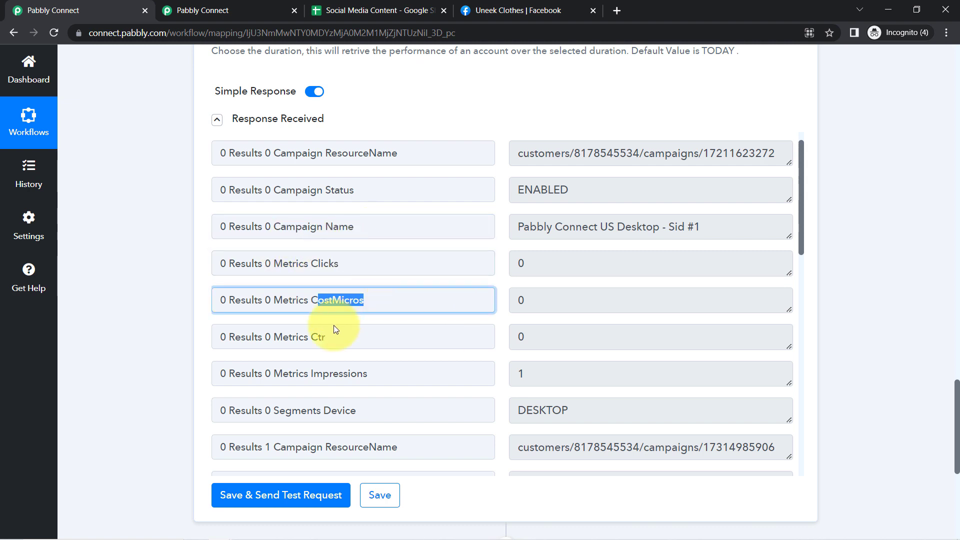
double_click(333, 338)
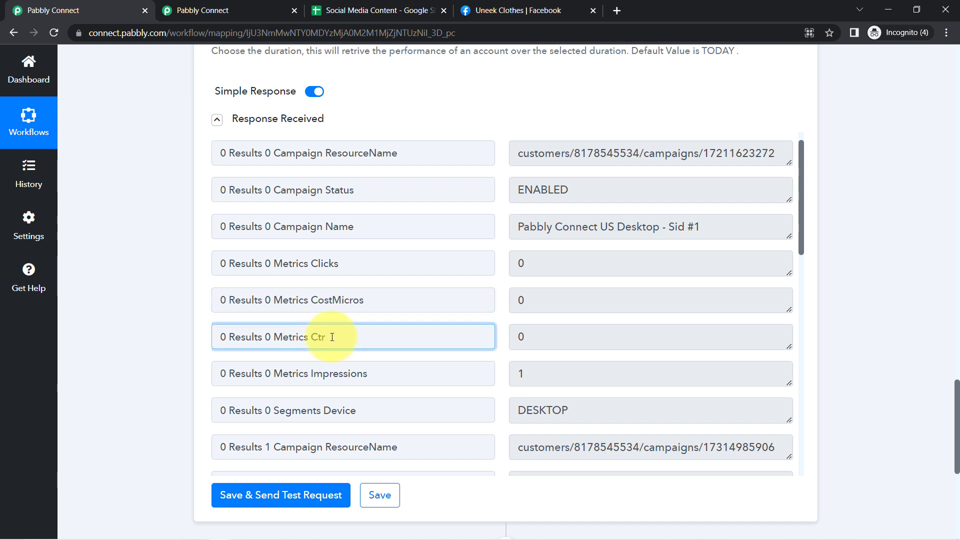
drag(318, 379, 369, 376)
scroll(812, 197, down, 1)
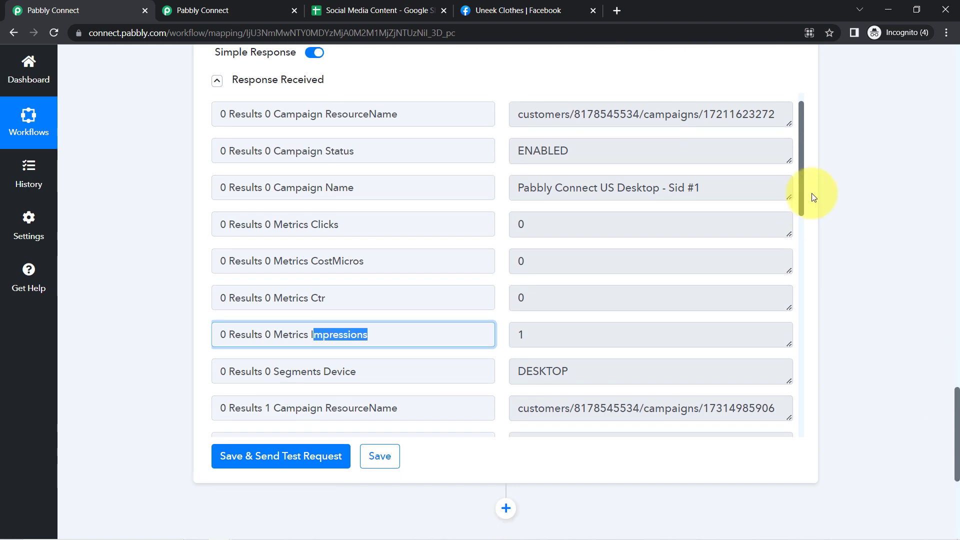
- Examine the next campaign's clicks, cost, CTR, average CPC, impressions and device, and the start of the campaign entry after it
drag(803, 188, 795, 313)
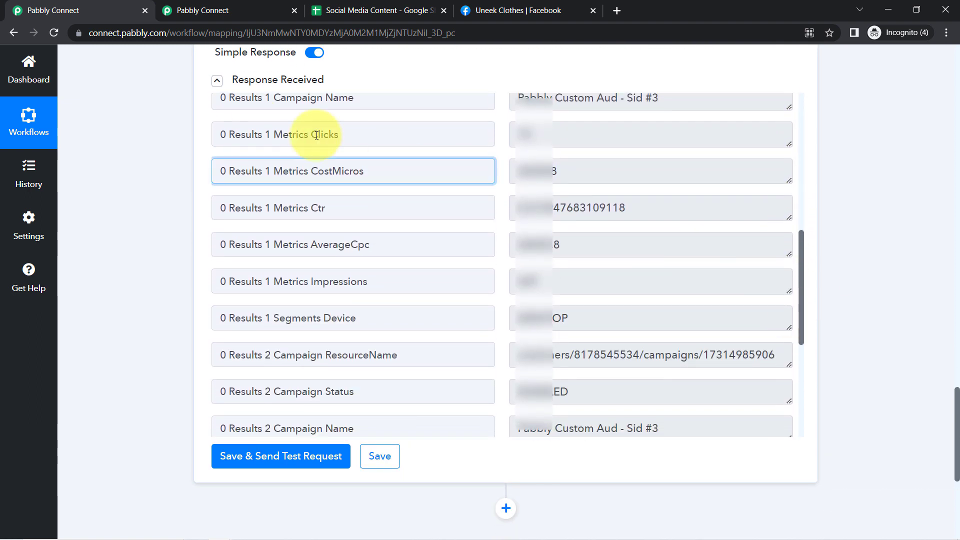
double_click(325, 135)
drag(318, 171, 369, 172)
drag(291, 208, 332, 208)
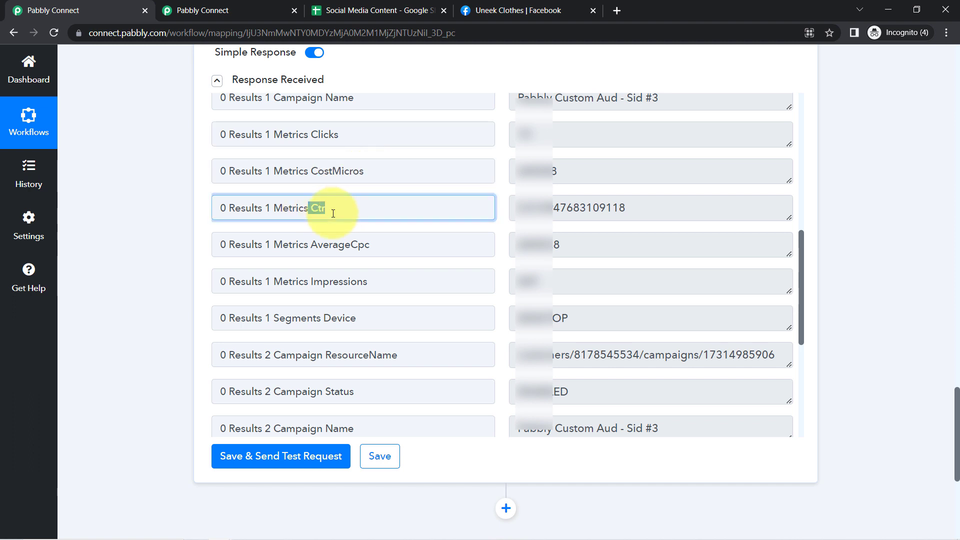
drag(310, 245, 372, 242)
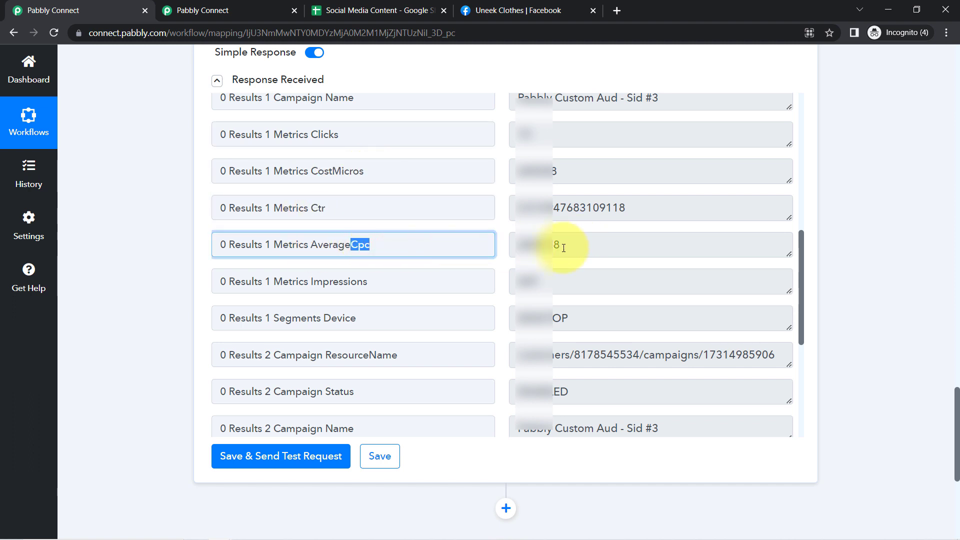
drag(564, 246, 515, 245)
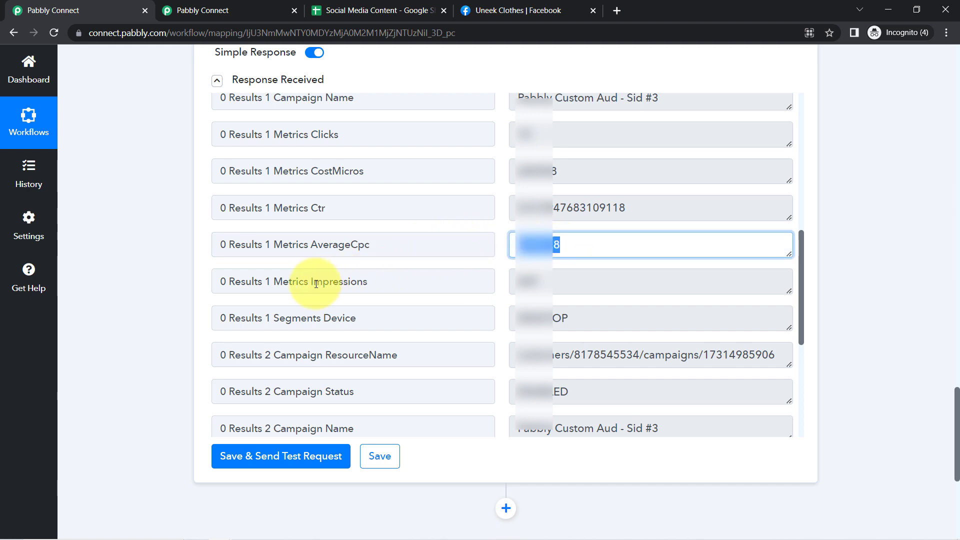
drag(313, 281, 403, 290)
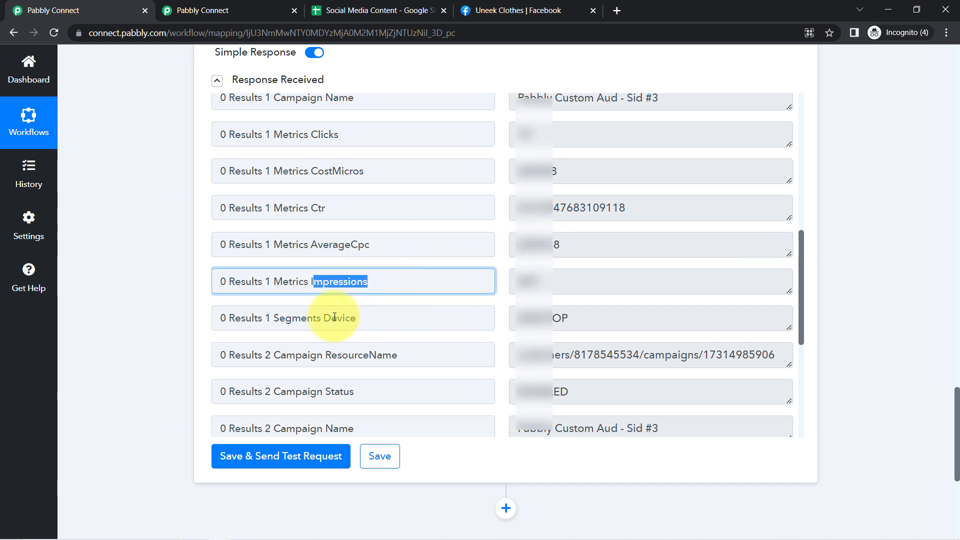
drag(332, 318, 378, 322)
drag(349, 354, 417, 353)
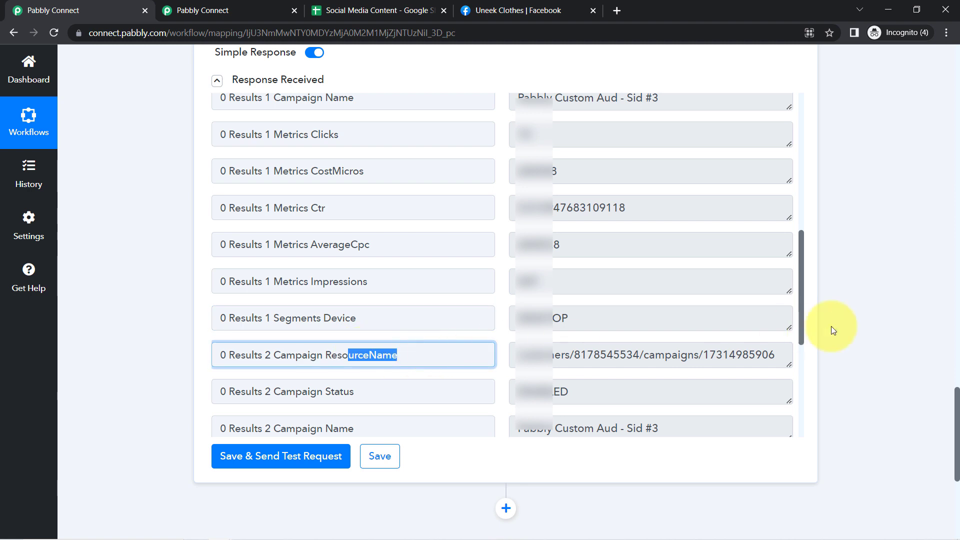
drag(801, 255, 800, 349)
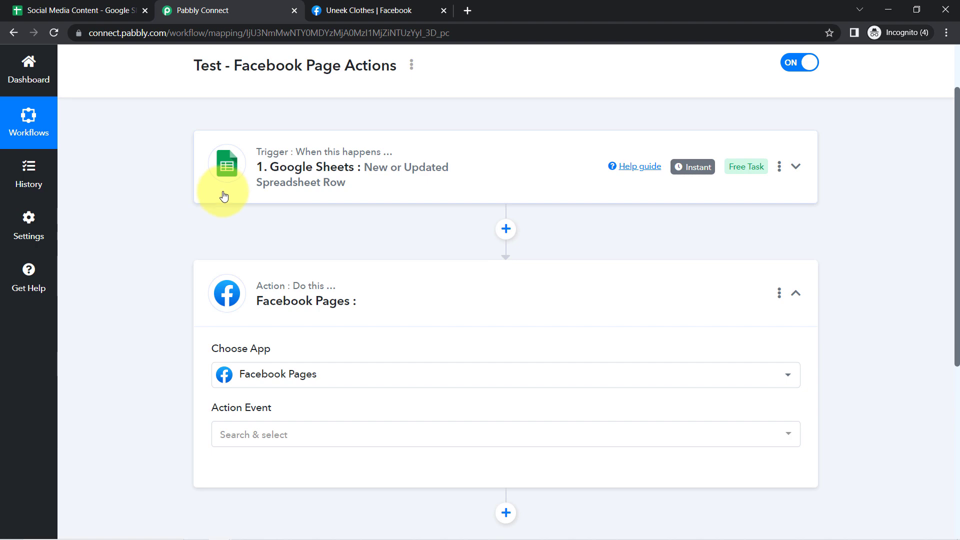
- Switch to the Social Media Content spreadsheet and examine its message column and image link columns
click(75, 8)
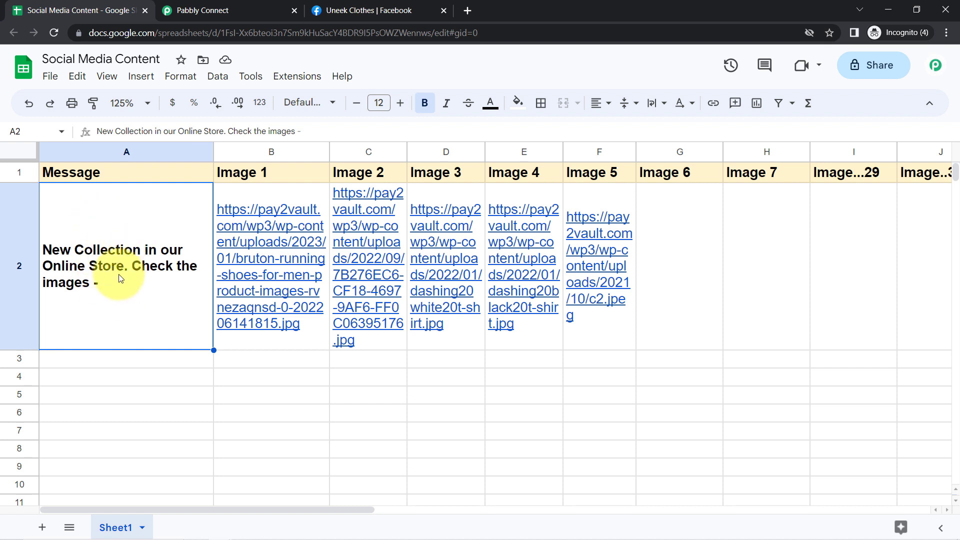
click(317, 152)
click(362, 151)
click(445, 151)
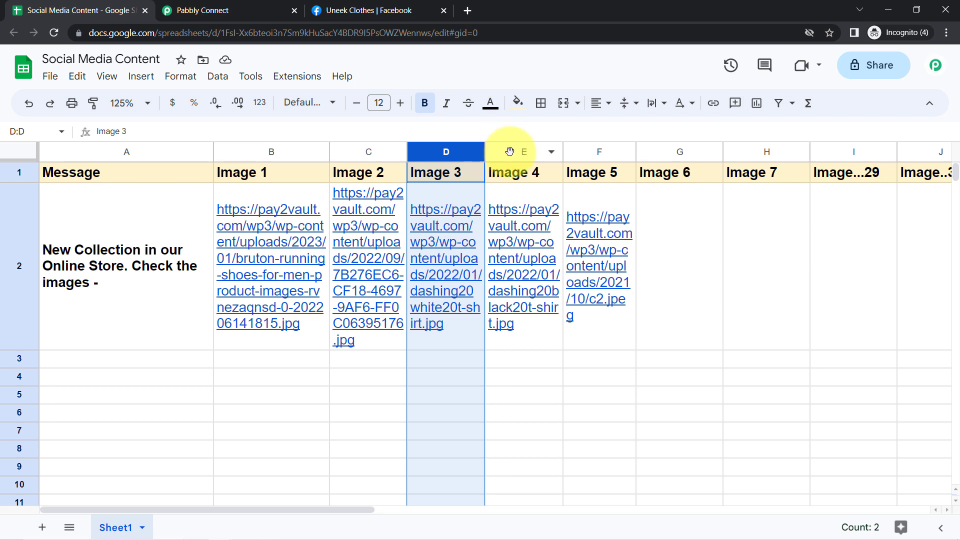
click(525, 152)
click(575, 152)
click(661, 152)
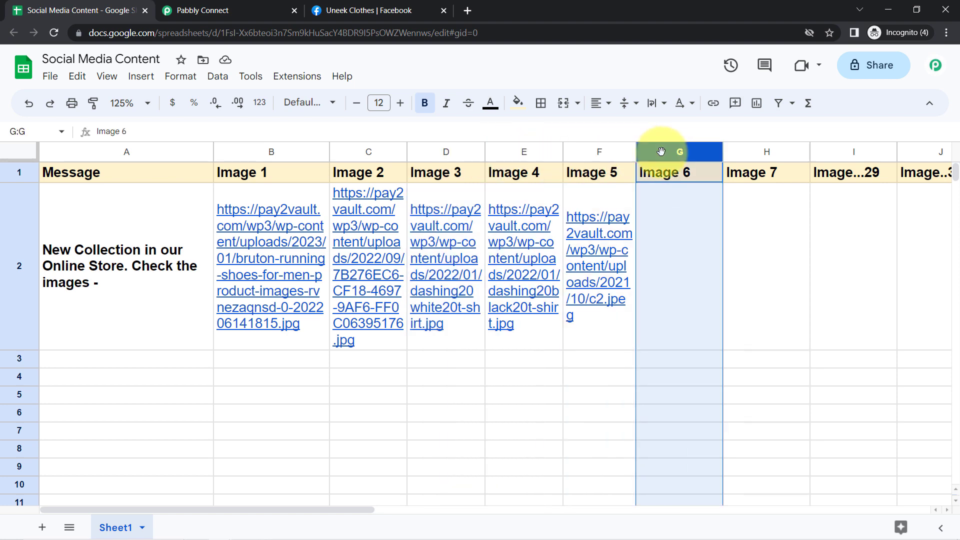
key(ctrl+Right)
key(Right)
key(Right)
key(Right)
key(Left)
key(Left)
key(Left)
key(Left)
key(Left)
key(Left)
key(Left)
key(Left)
key(Left)
key(Left)
key(Left)
key(Left)
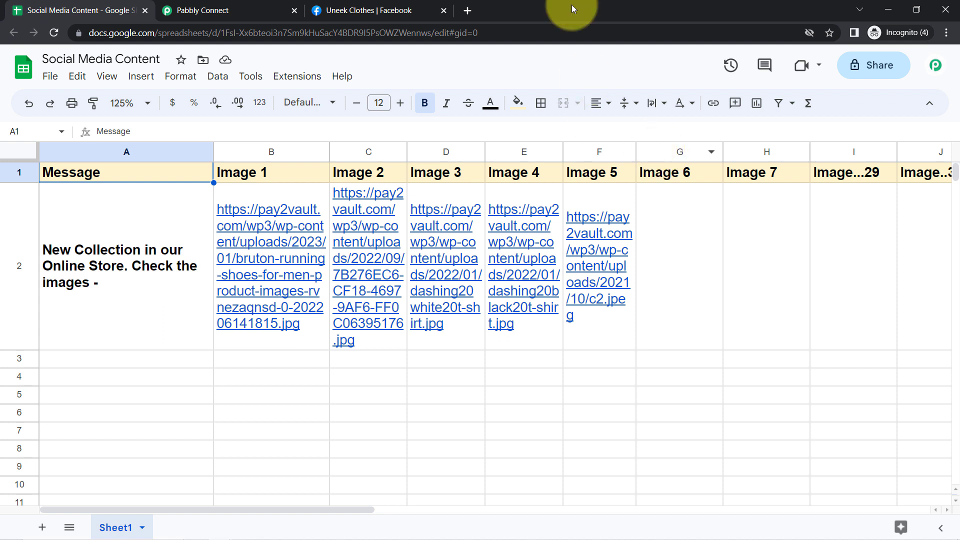
drag(287, 153, 593, 151)
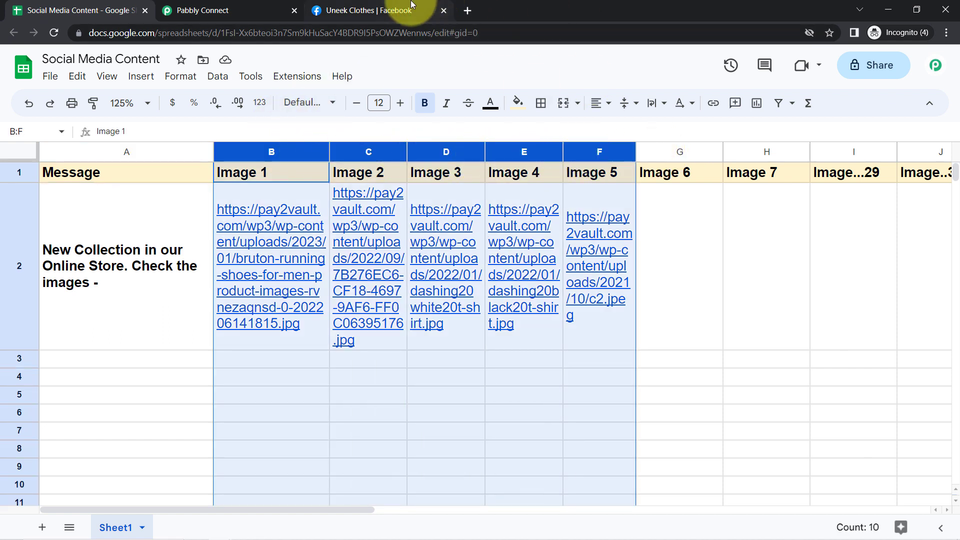
- Look through the Uneek Clothes Facebook page, then return to the Social Media Content spreadsheet
click(432, 9)
drag(958, 197, 955, 341)
click(56, 6)
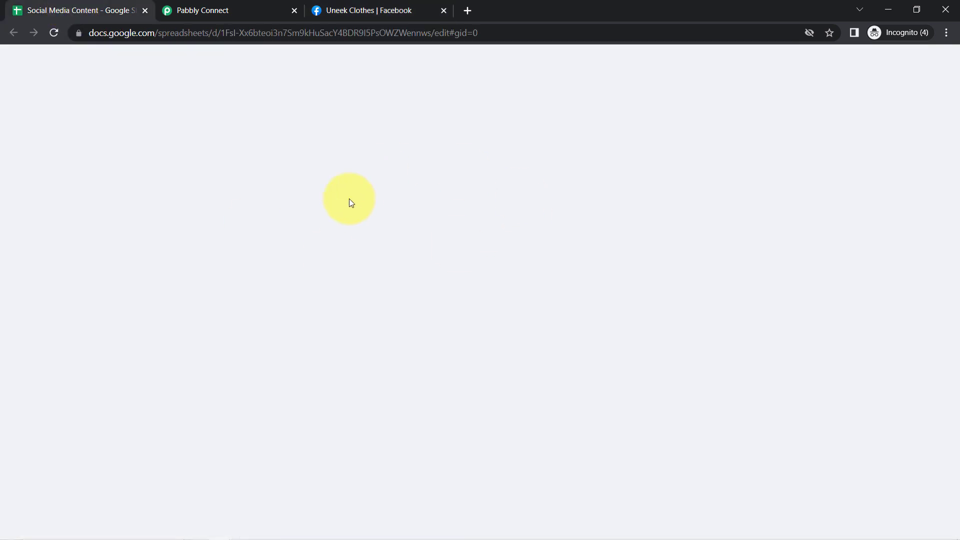
- Switch to Pabbly Connect and set the Facebook Pages action event to Create Multi Image Post
click(250, 10)
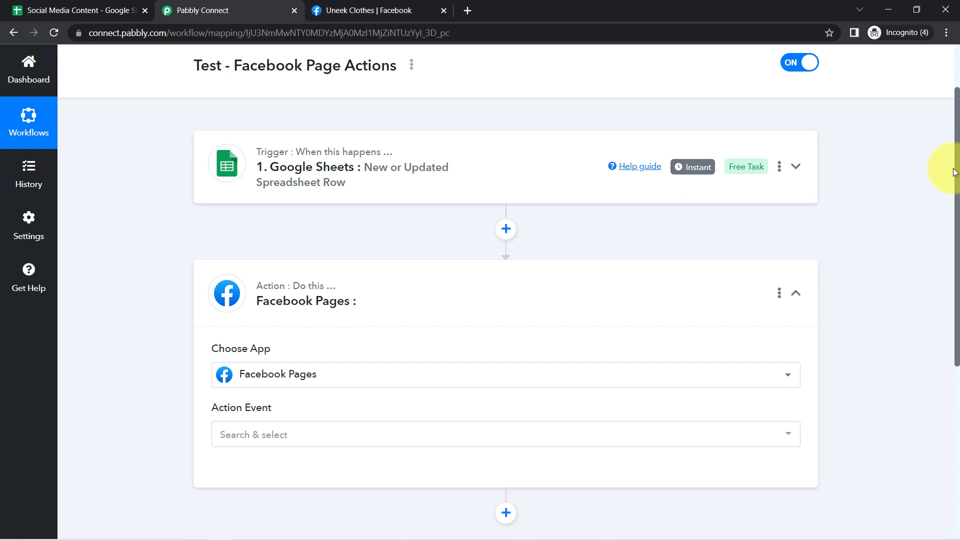
drag(957, 192, 956, 236)
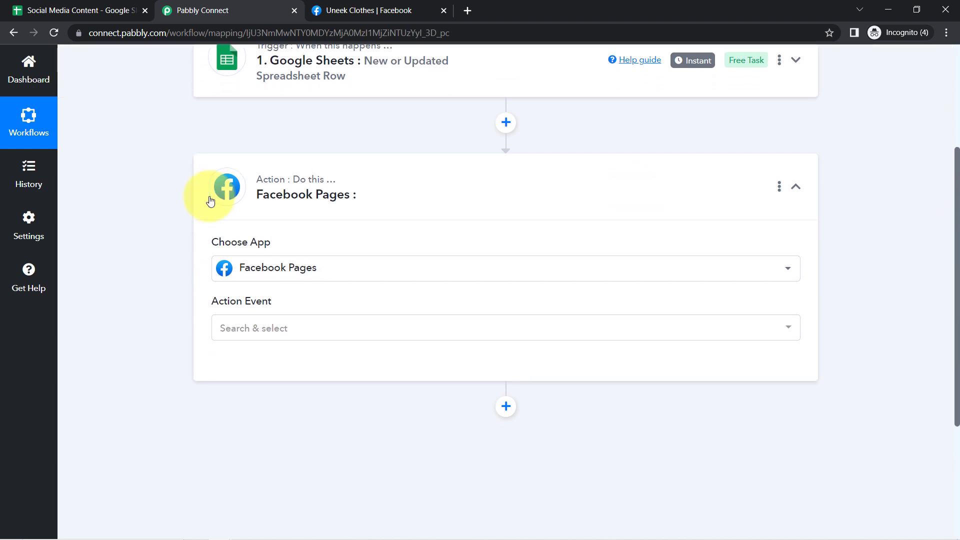
click(248, 329)
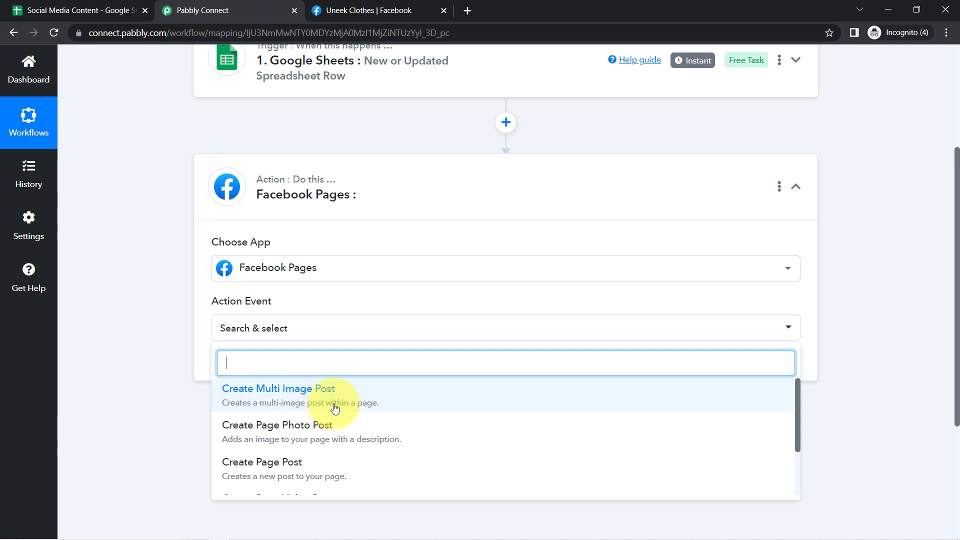
click(309, 407)
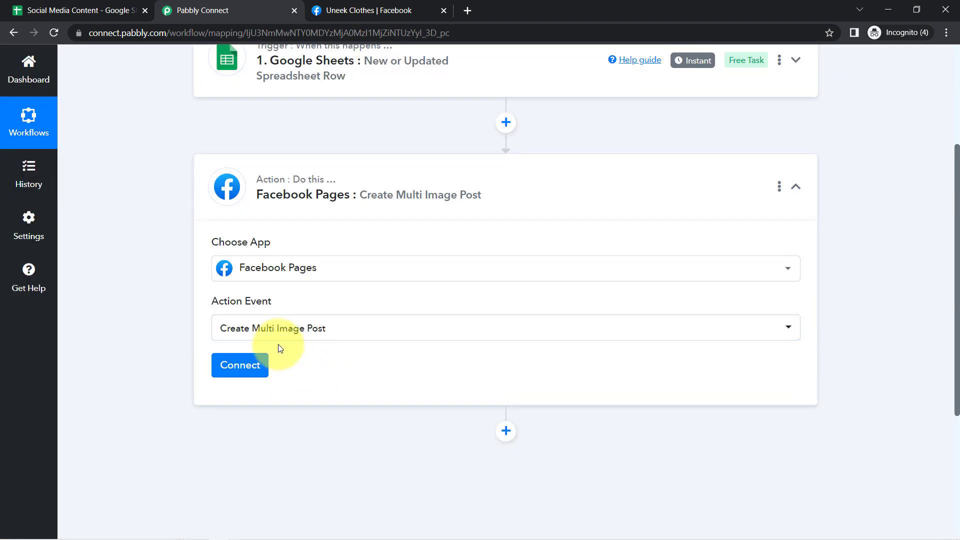
- Connect the Facebook Pages action through the existing connection Facebook Pages #1 and select Uneek Clothes as the page
click(226, 374)
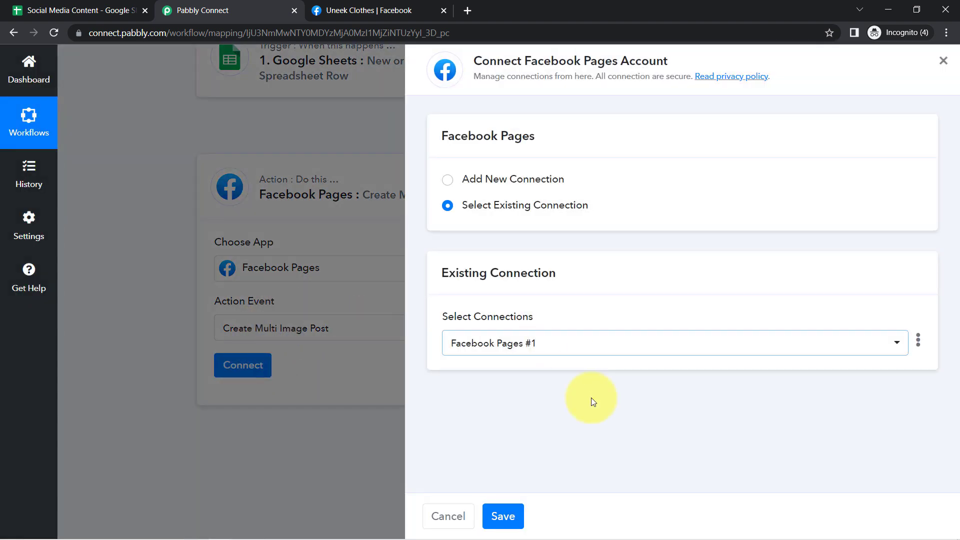
click(497, 520)
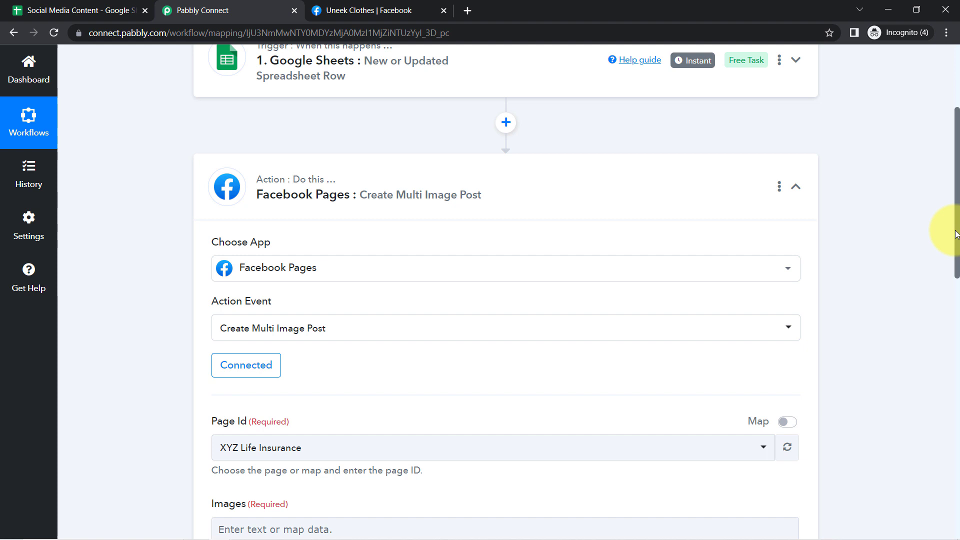
drag(956, 234, 955, 352)
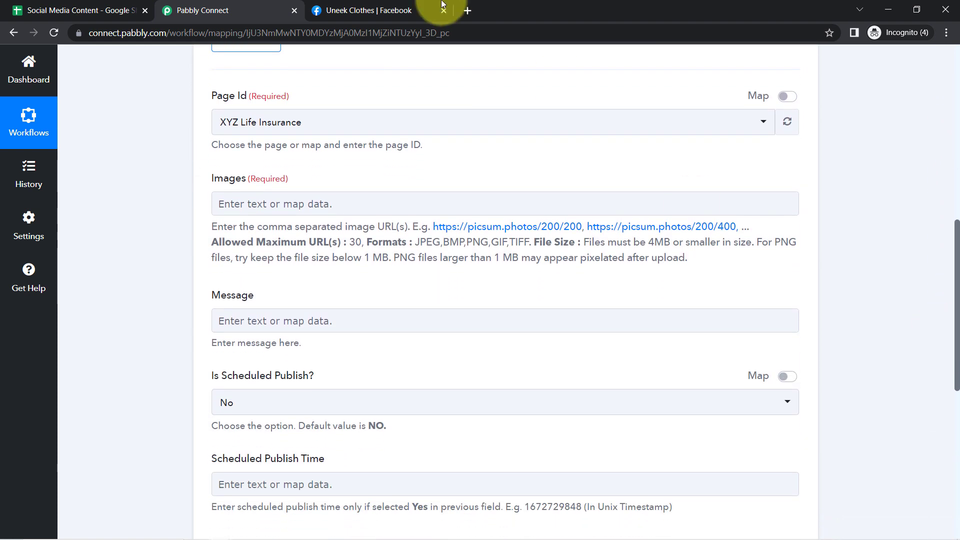
click(244, 131)
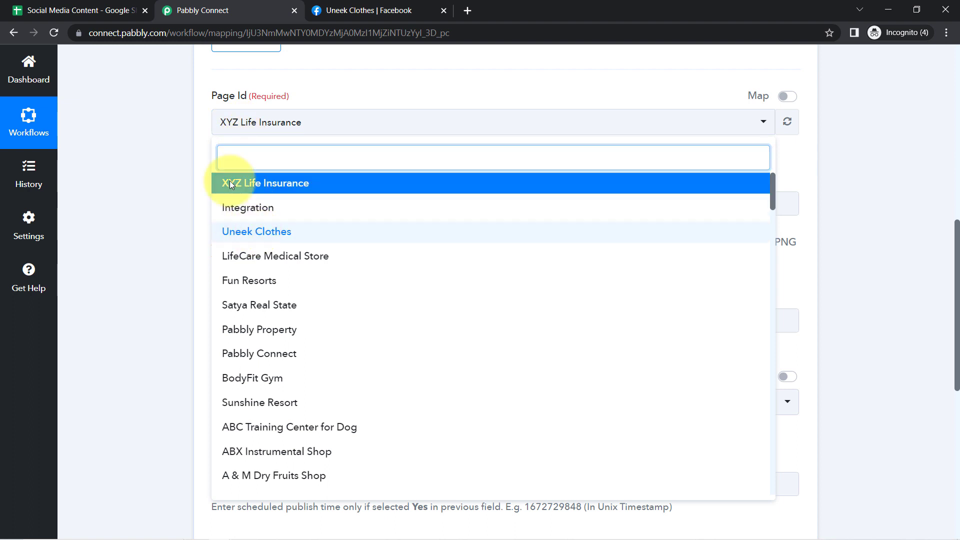
click(252, 231)
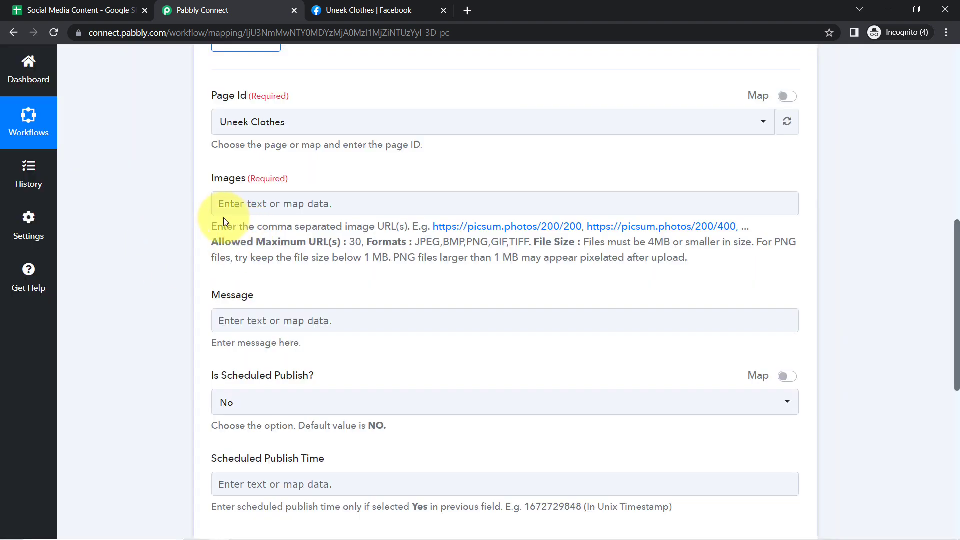
- Check the allowed maximum of image URLs, then look through the message and image columns in the Social Media Content spreadsheet
drag(225, 242, 344, 242)
click(75, 10)
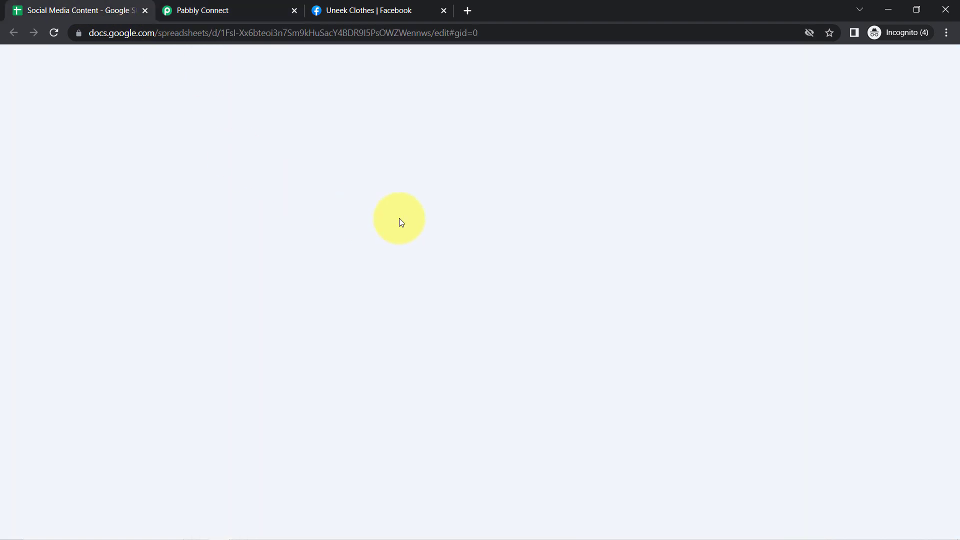
click(446, 199)
key(Right)
key(Right)
key(Right)
key(Right)
key(Right)
key(Right)
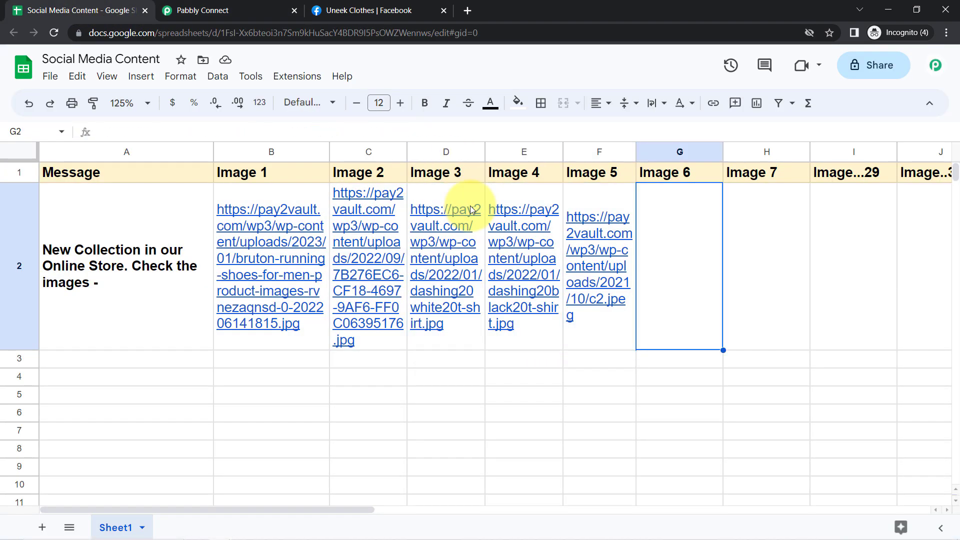
key(ctrl+Left)
key(ctrl+Left)
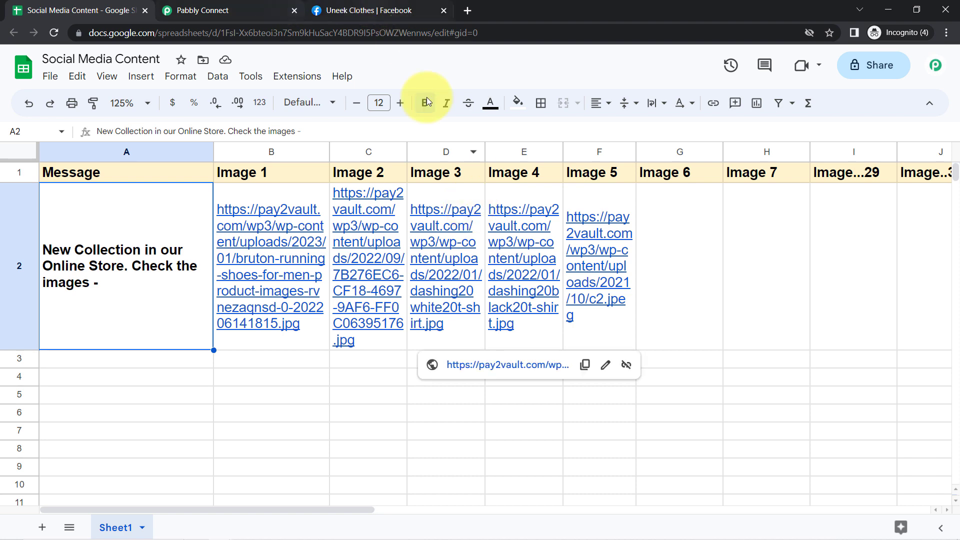
- In Pabbly Connect, map the Image 1 and Image 2 links from the Google Sheets step into Images, separated by a comma
click(220, 10)
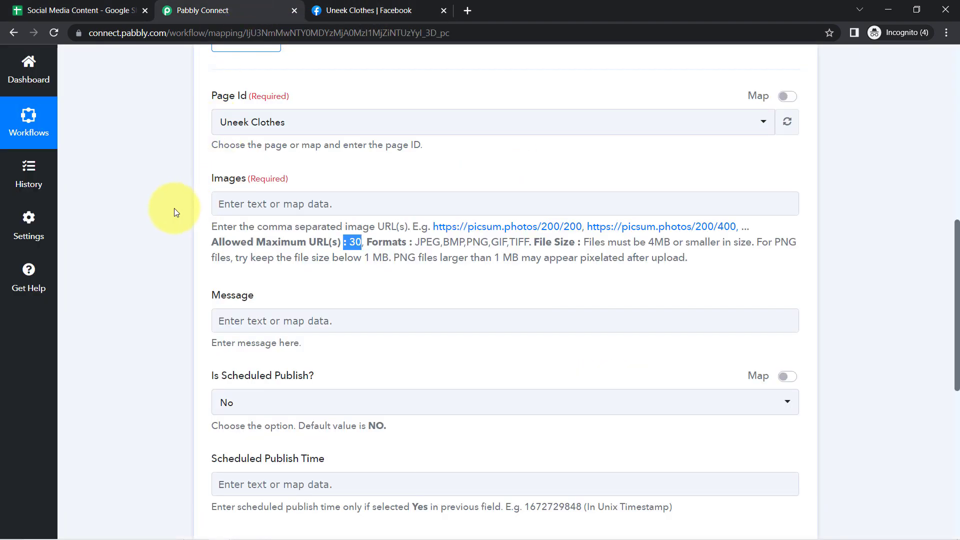
click(250, 202)
click(272, 300)
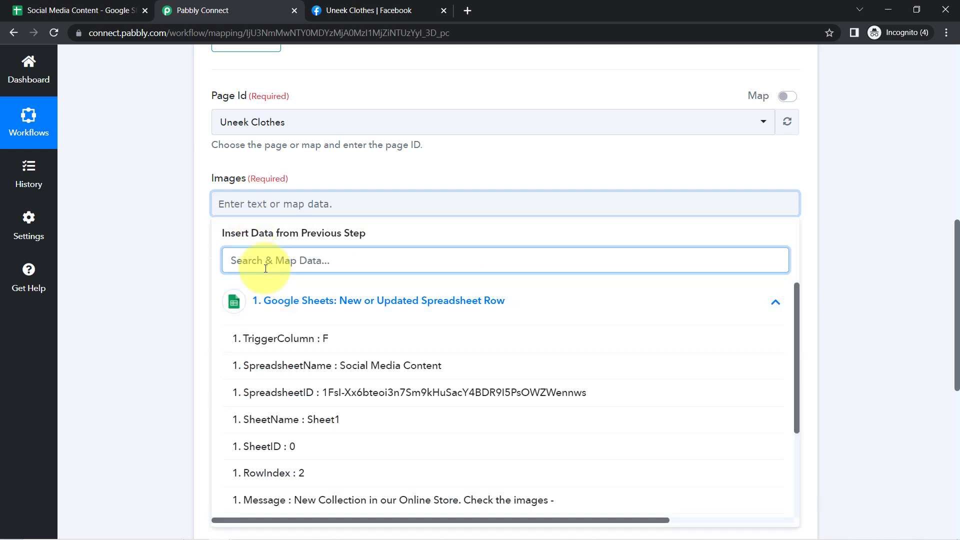
text(image)
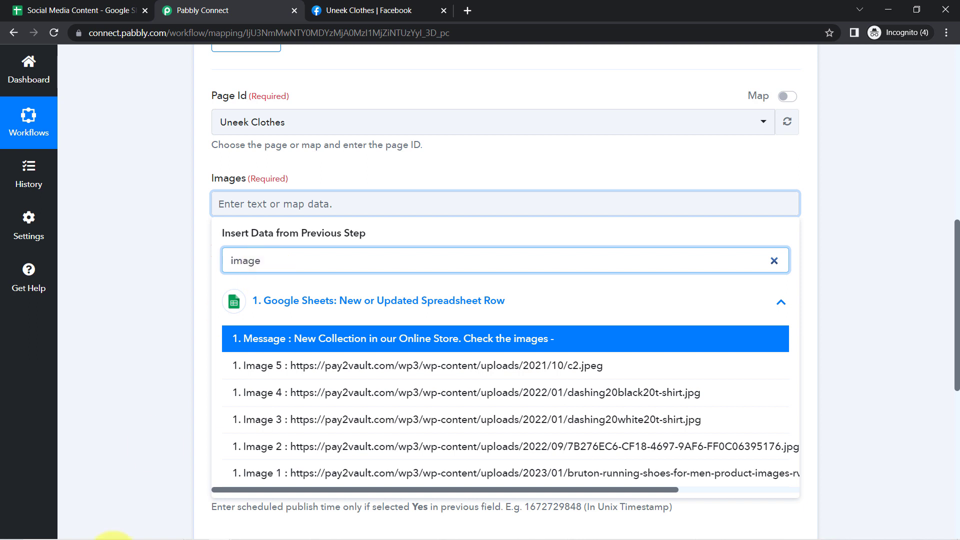
click(257, 473)
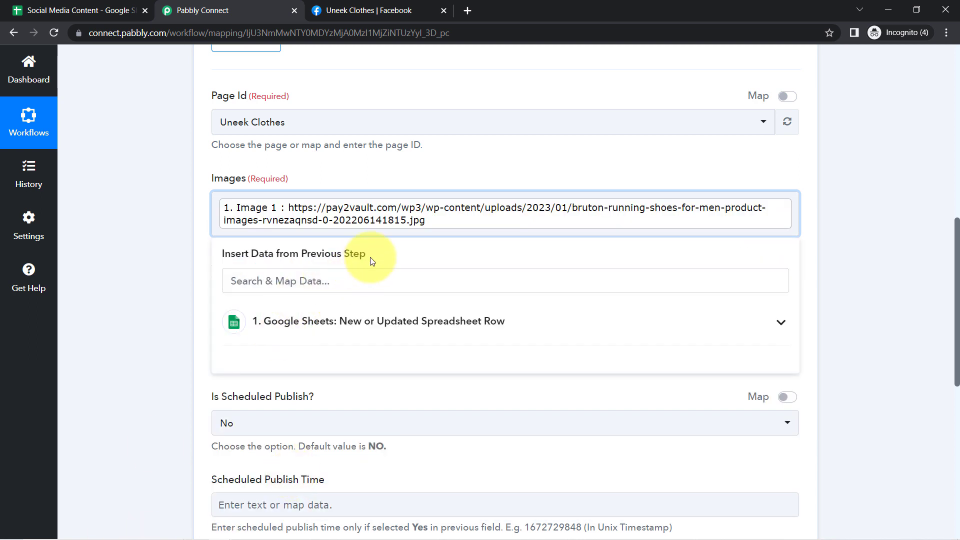
text(,)
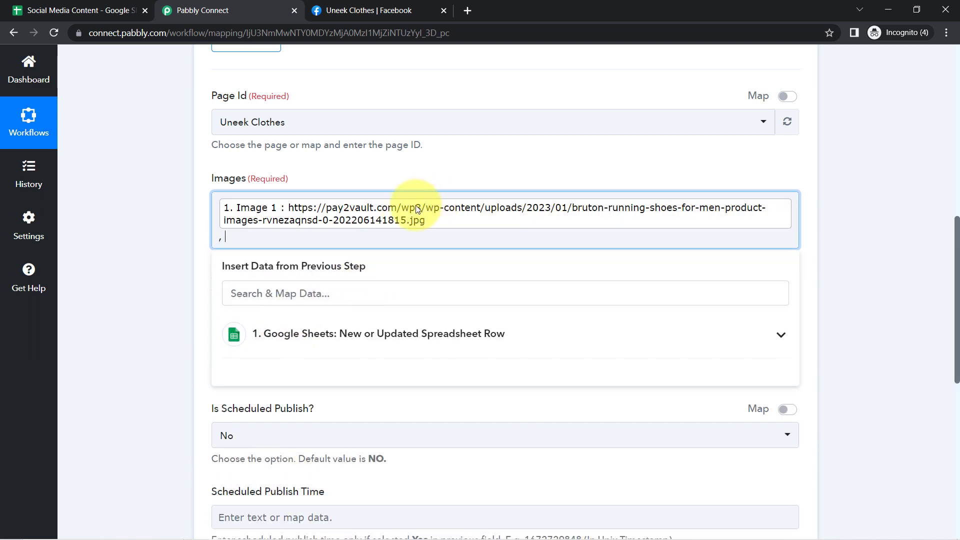
click(305, 293)
text(image)
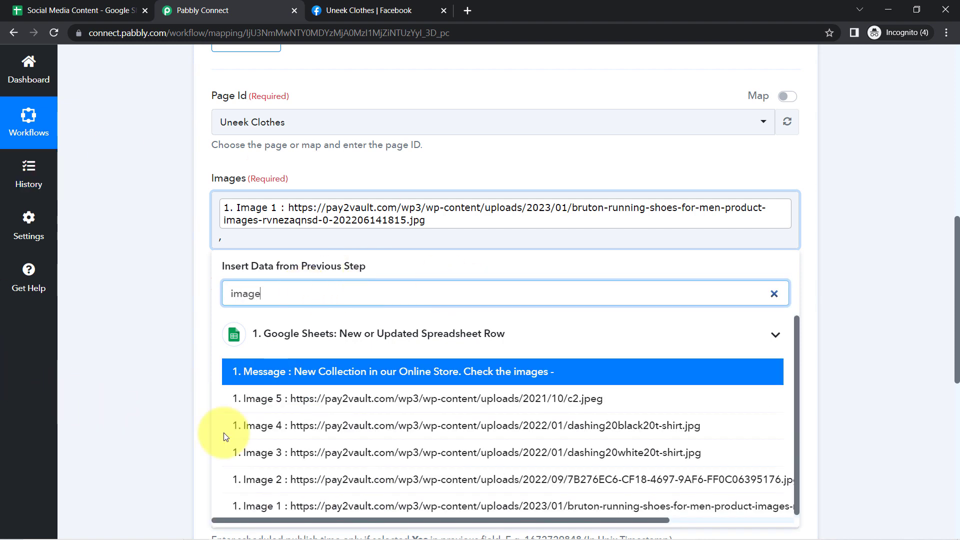
click(240, 479)
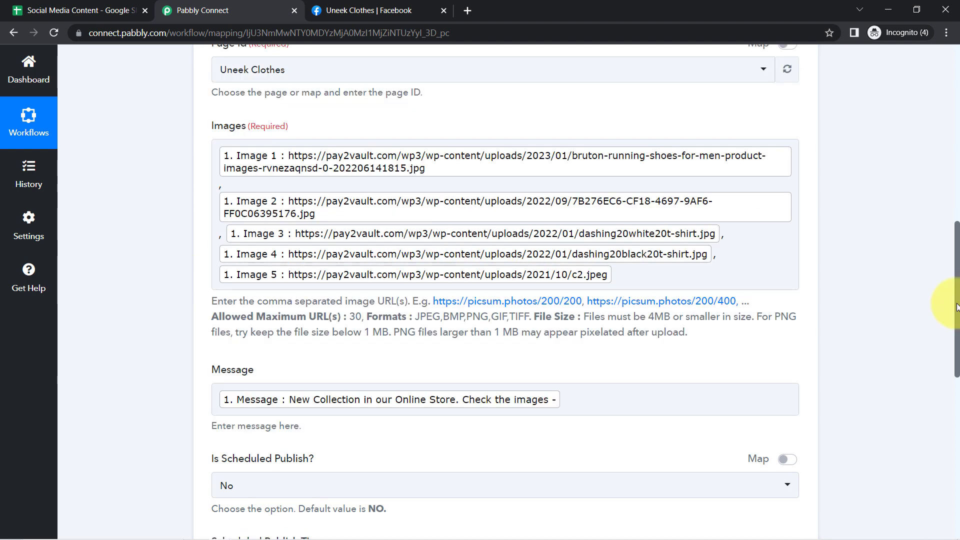
- Try setting Is Scheduled Publish to Yes and examine the Scheduled Publish Time field
scroll(956, 306, down, 1)
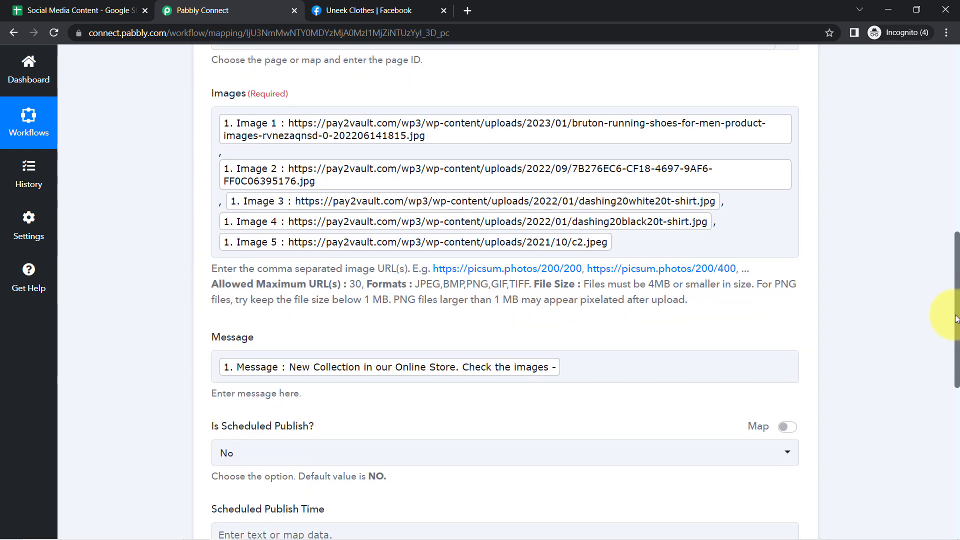
scroll(956, 320, down, 3)
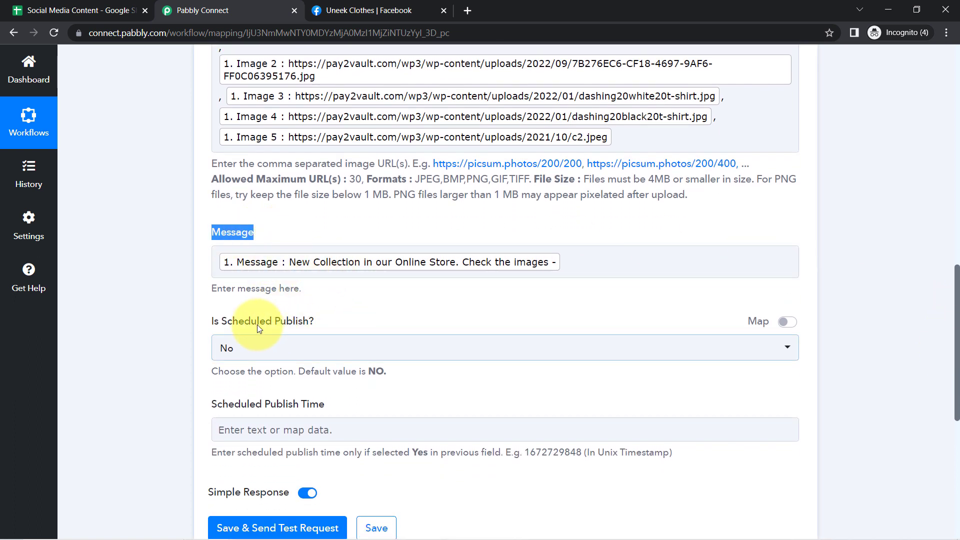
drag(232, 321, 277, 319)
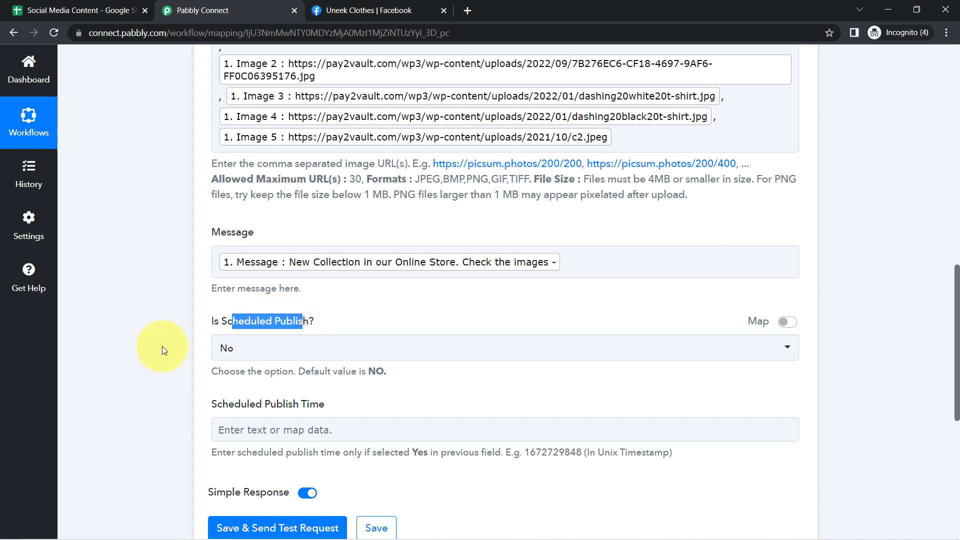
click(260, 320)
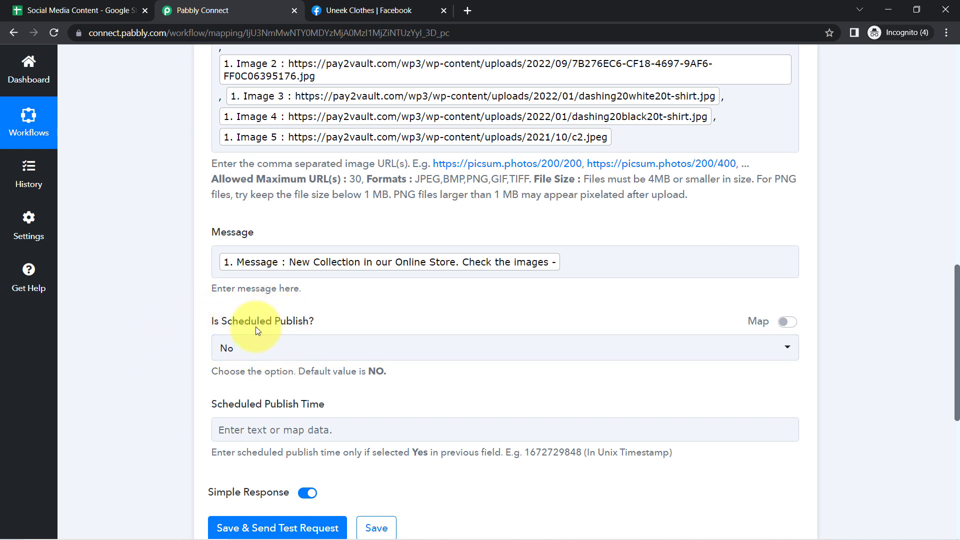
click(237, 345)
click(230, 431)
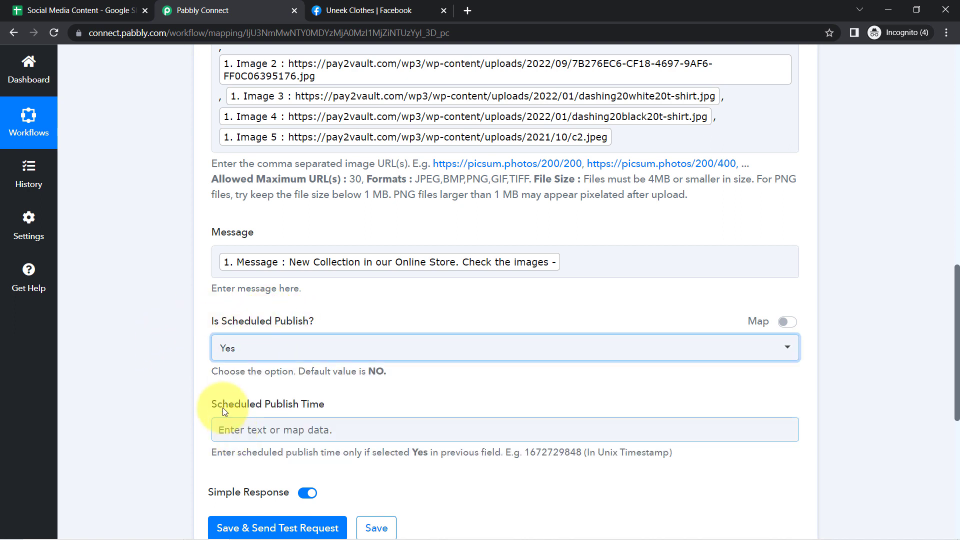
drag(222, 404, 310, 402)
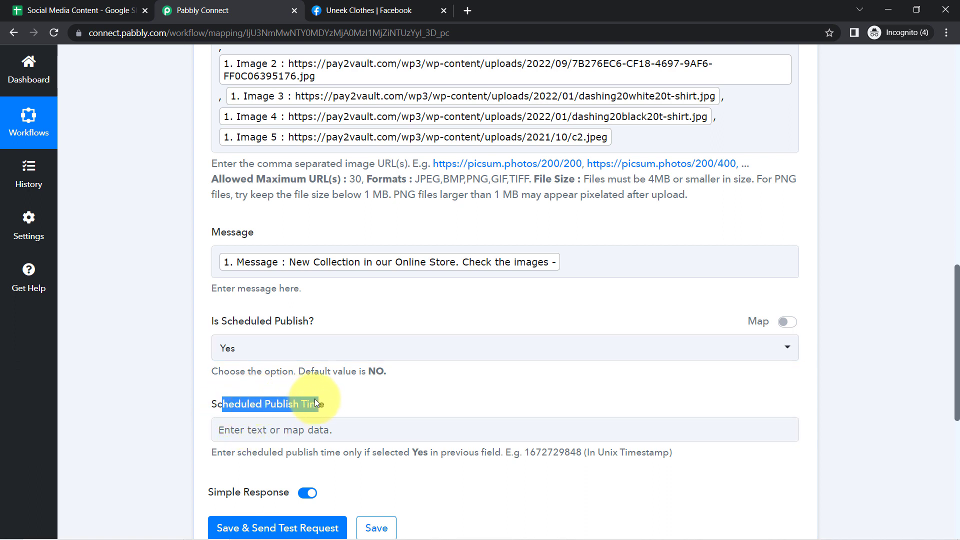
- Set Is Scheduled Publish to No, then save the Facebook Pages action and send its test request
click(222, 349)
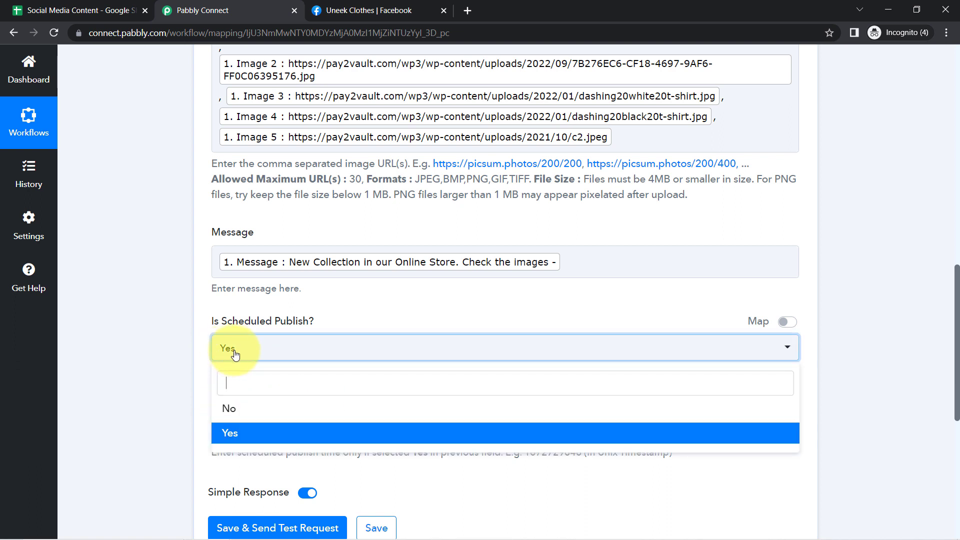
click(233, 415)
scroll(956, 400, down, 3)
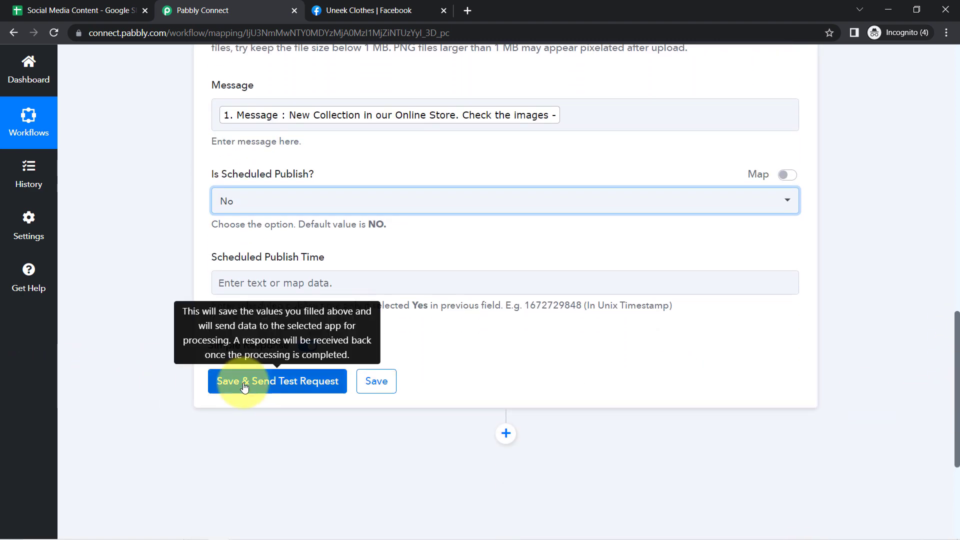
click(230, 403)
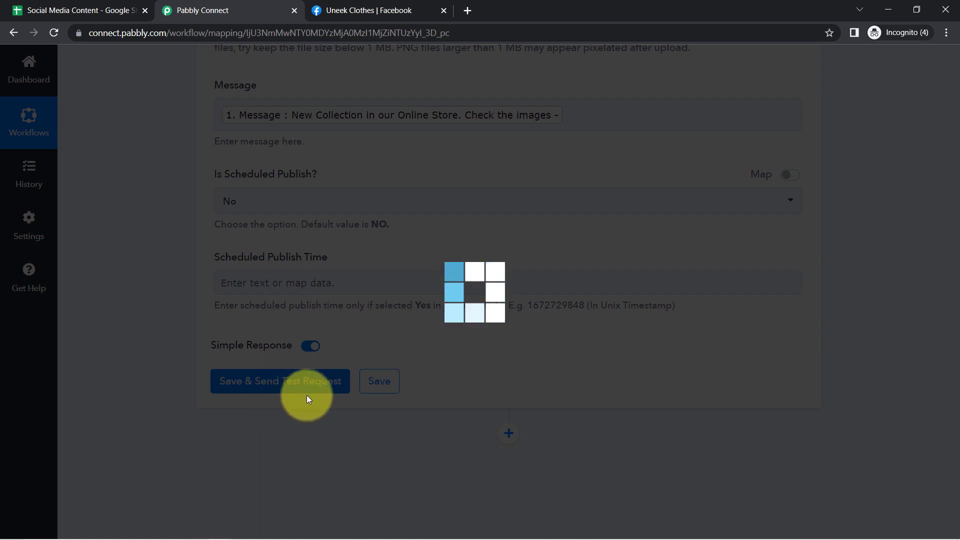
- Switch to the Uneek Clothes Facebook page, reload it and examine the newly published post with its message and images
click(356, 9)
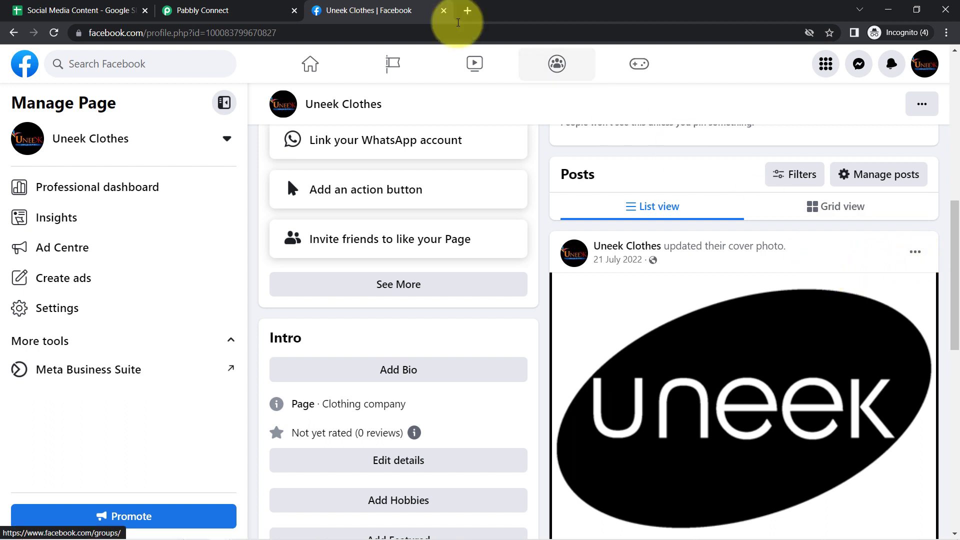
click(54, 33)
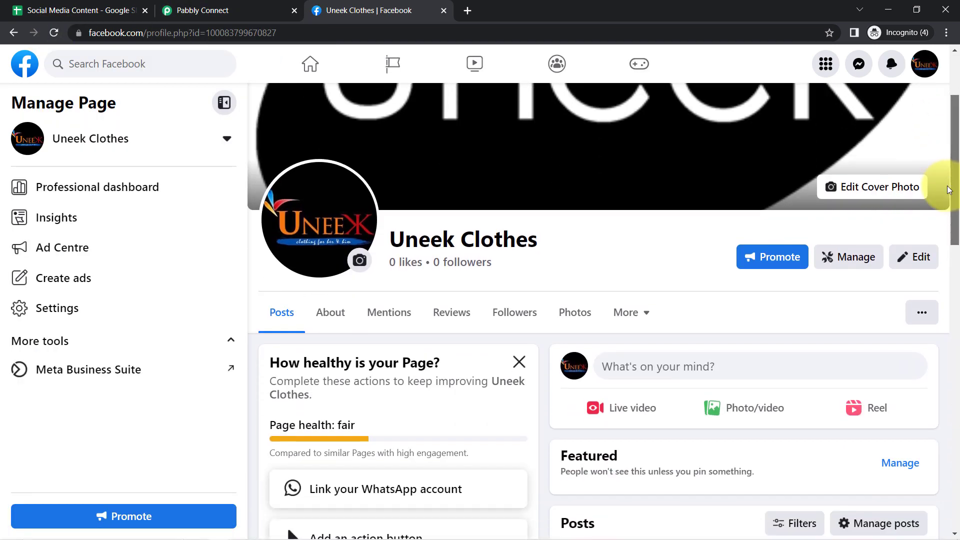
drag(948, 186, 934, 329)
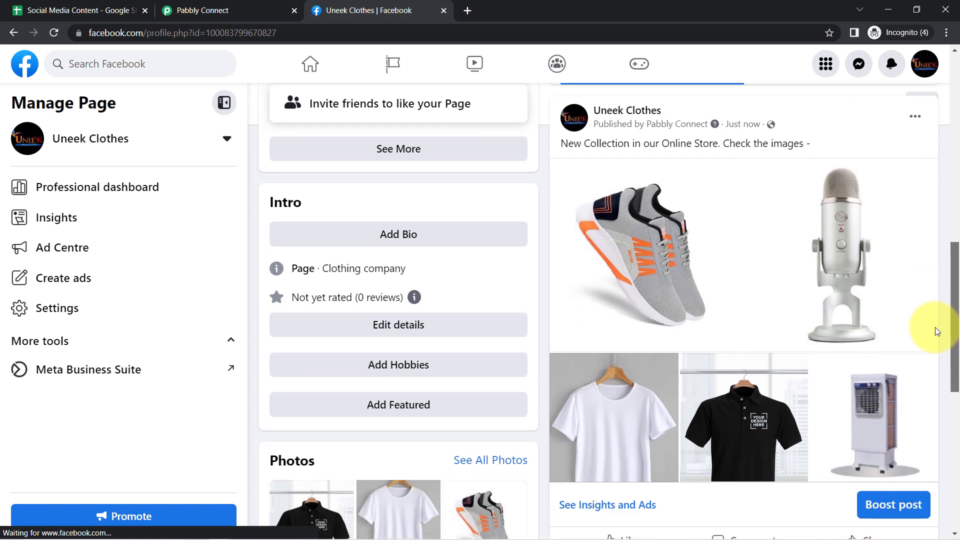
scroll(810, 267, up, 7)
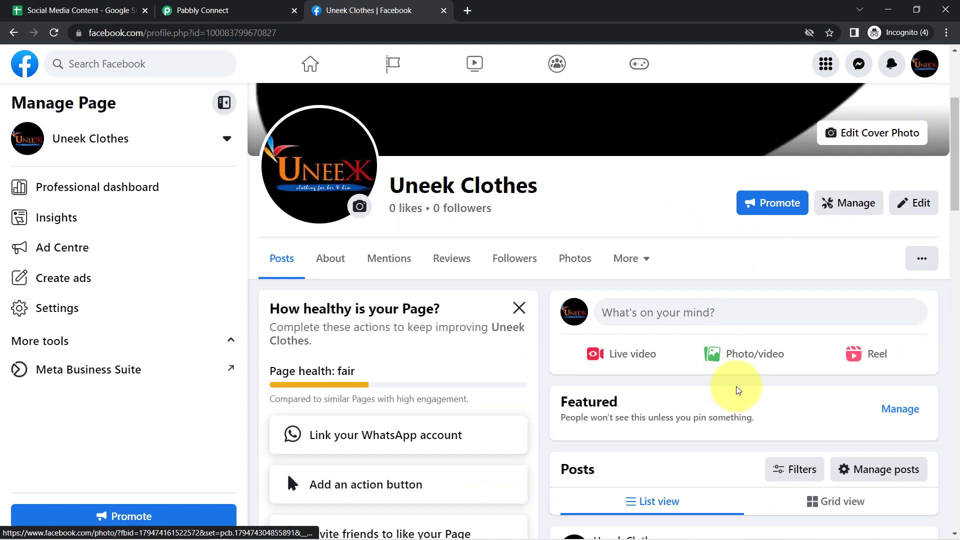
drag(955, 190, 952, 292)
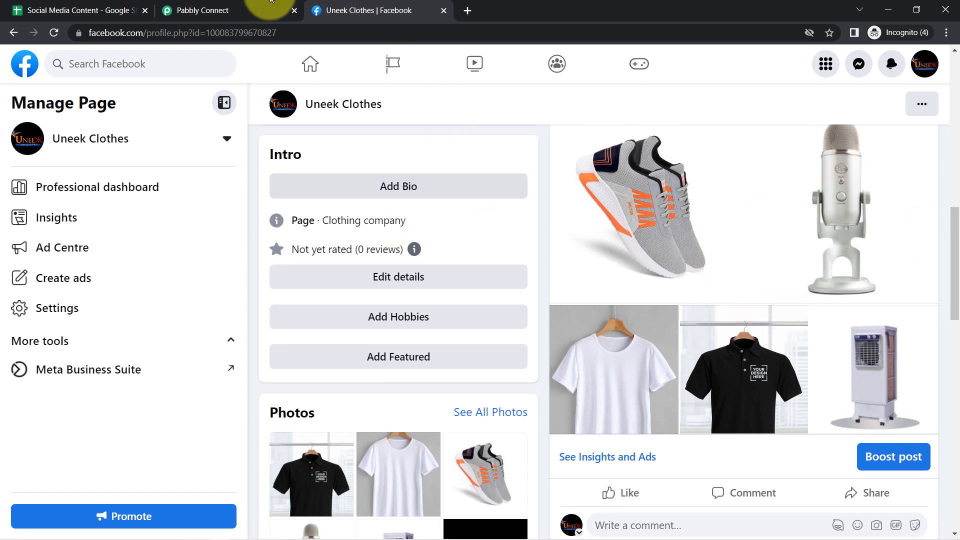
click(250, 11)
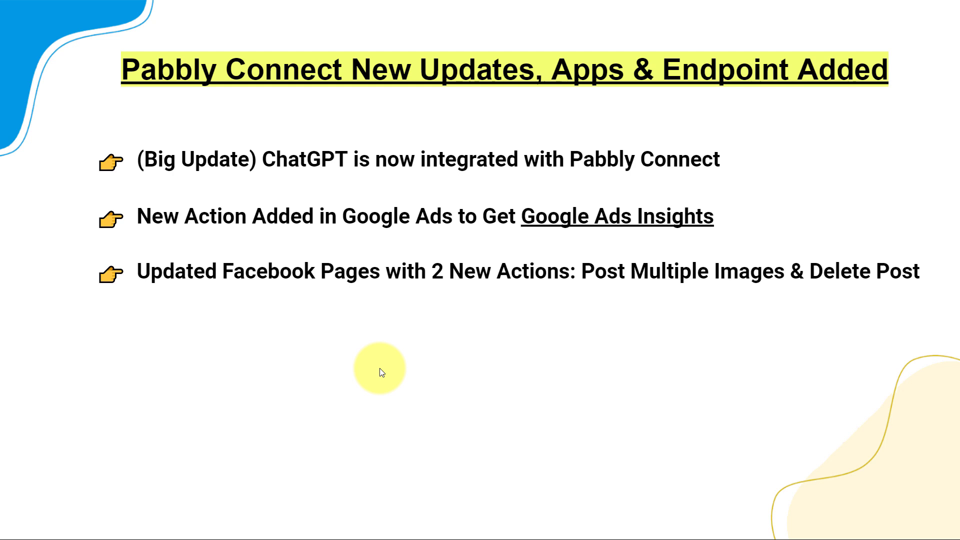
key(Right)
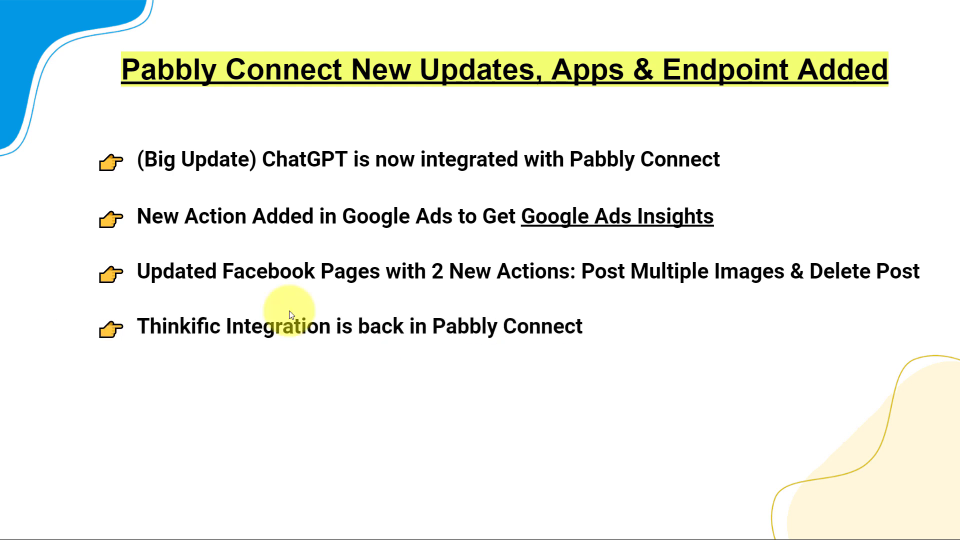